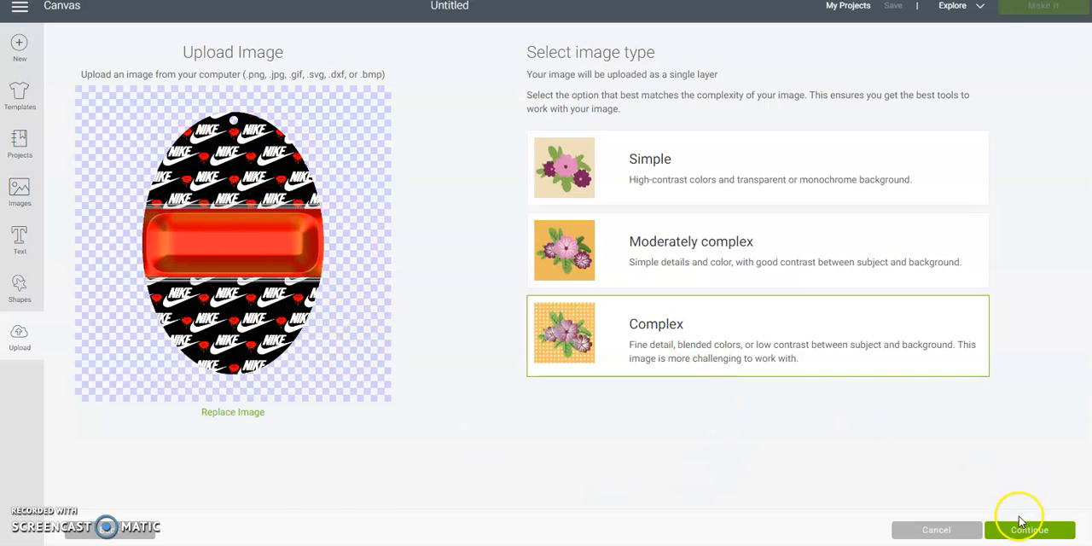
- Process the uploaded Nike oval as a complex image without erasing anything and save it as a Print Then Cut image
click(1024, 529)
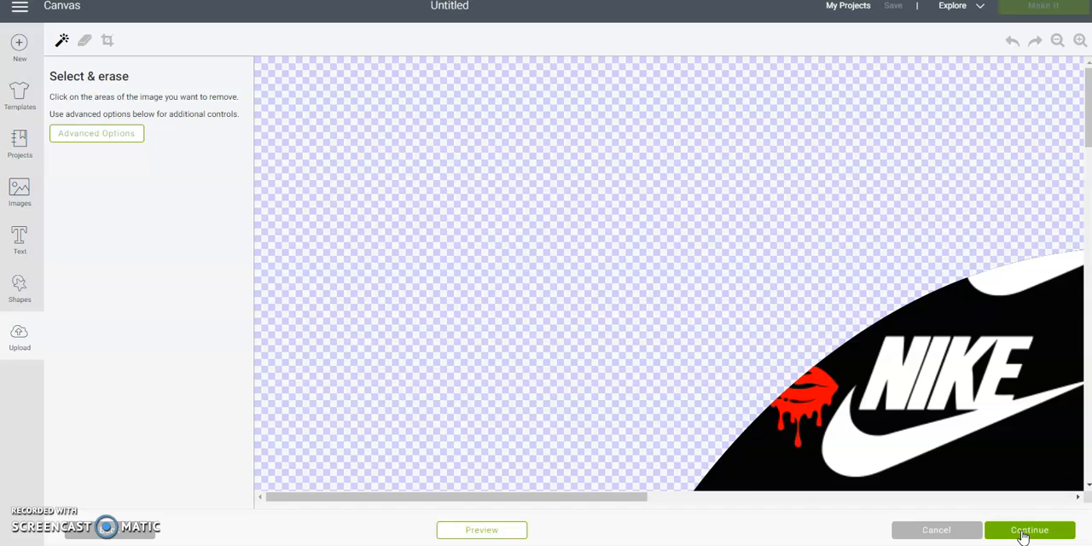
drag(556, 496, 577, 495)
drag(762, 501, 646, 498)
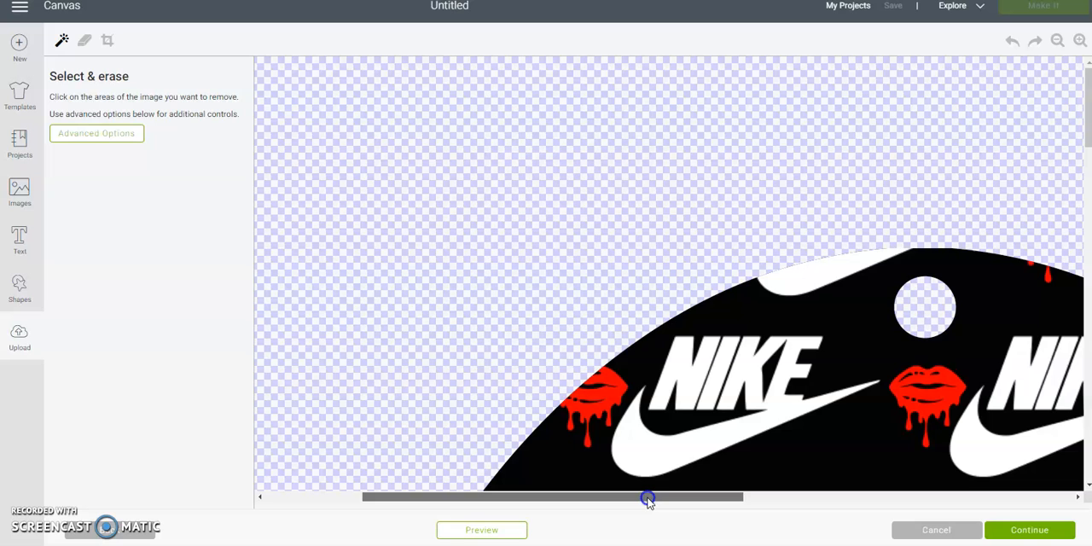
click(1007, 533)
click(272, 195)
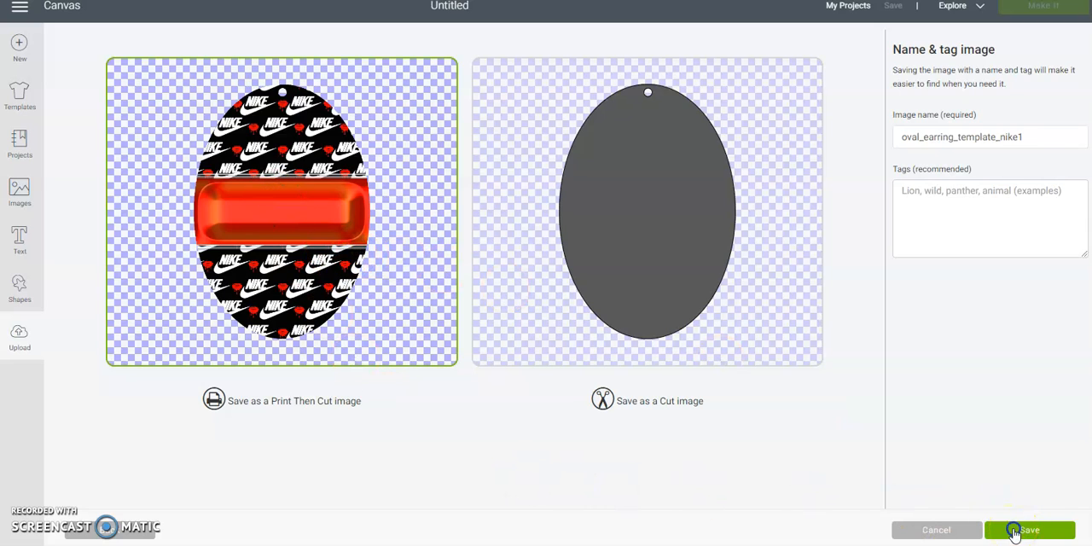
click(1015, 531)
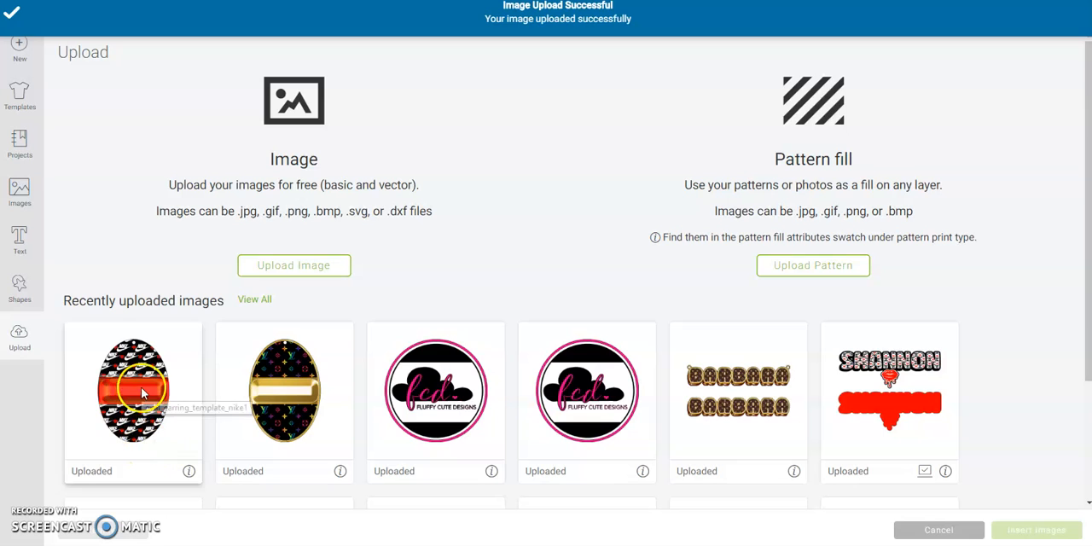
- Insert the Nike and LV oval earring images from the recent uploads onto the canvas together
click(143, 393)
click(264, 394)
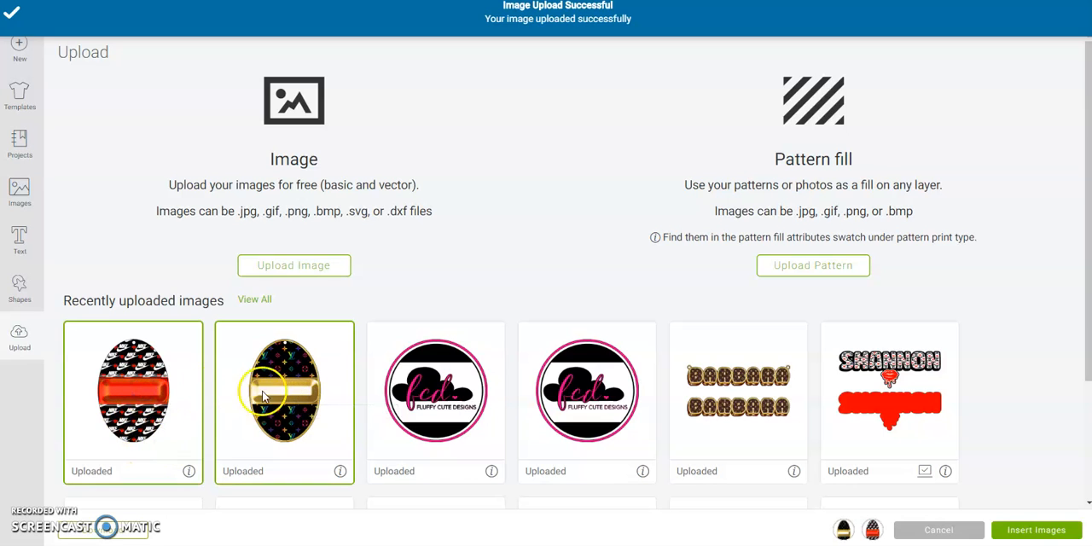
click(167, 394)
click(162, 395)
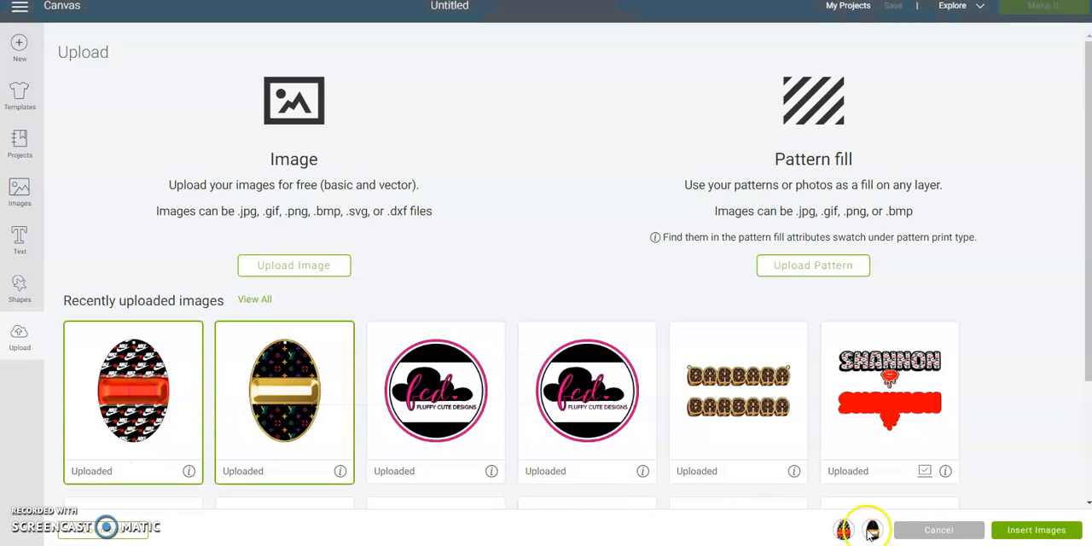
click(1013, 529)
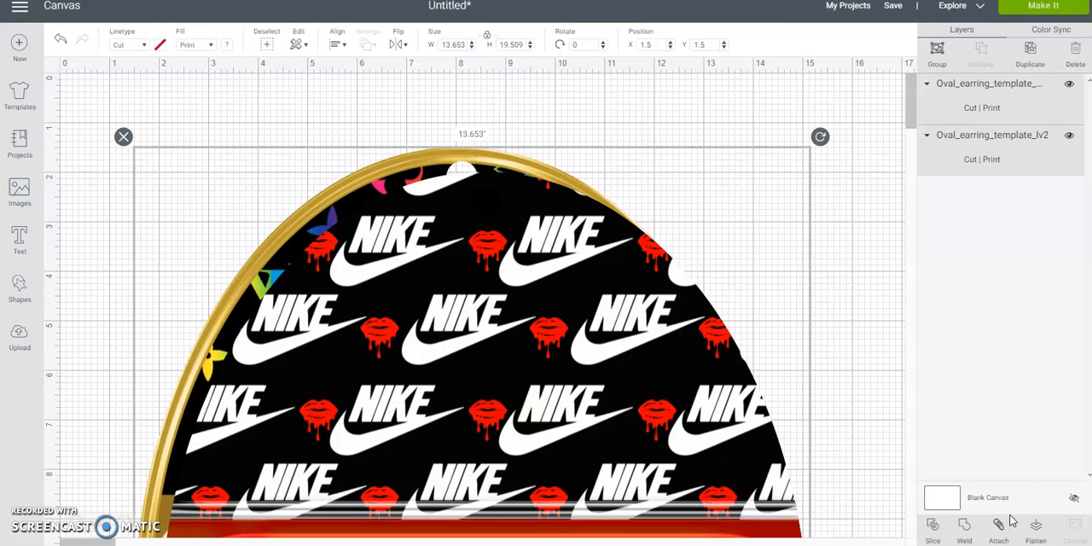
- Select both inserted ovals and set their combined width to 5 inches
click(866, 144)
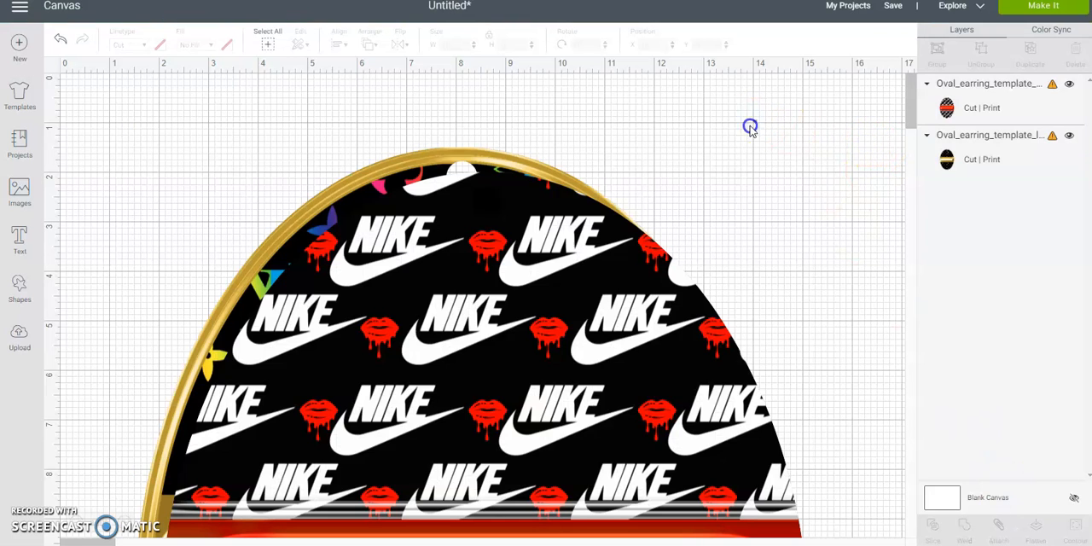
drag(750, 128, 478, 378)
click(463, 43)
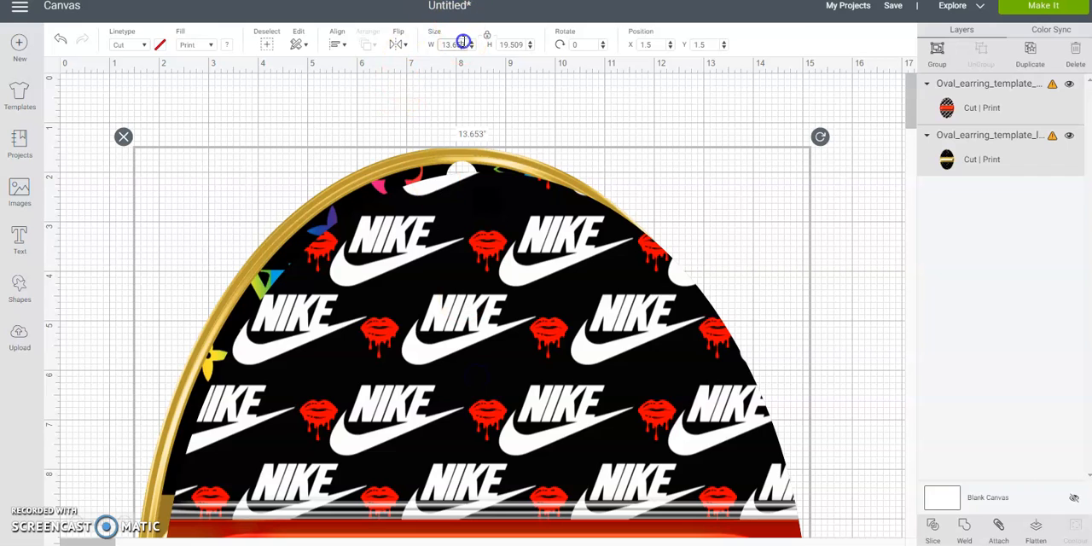
click(460, 43)
key(Return)
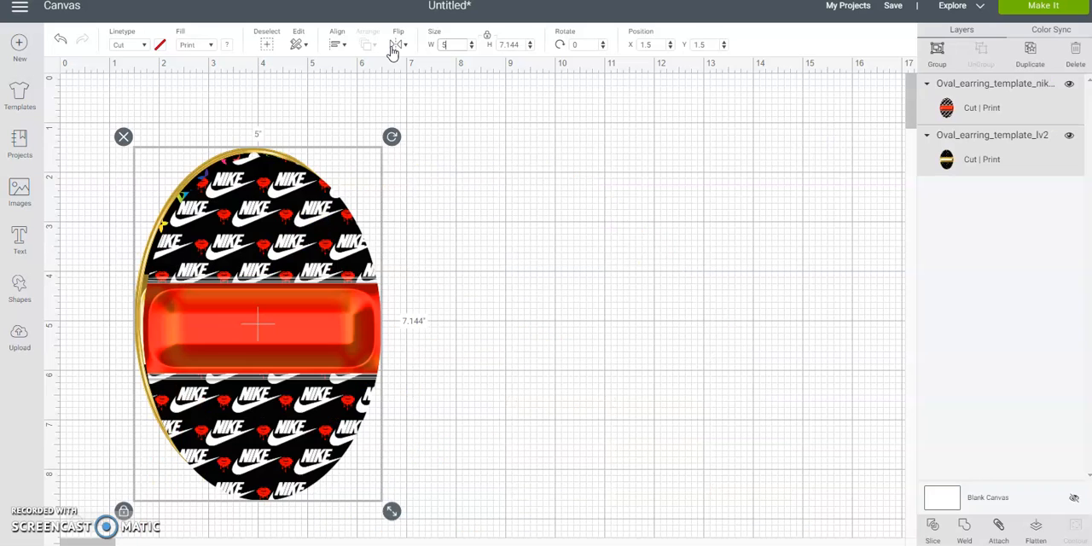
- Separate the overlapping ovals, placing the Nike design and the LV design side by side with a gap between them
click(365, 271)
drag(283, 323, 246, 265)
click(327, 287)
drag(517, 269, 536, 259)
drag(597, 280, 611, 251)
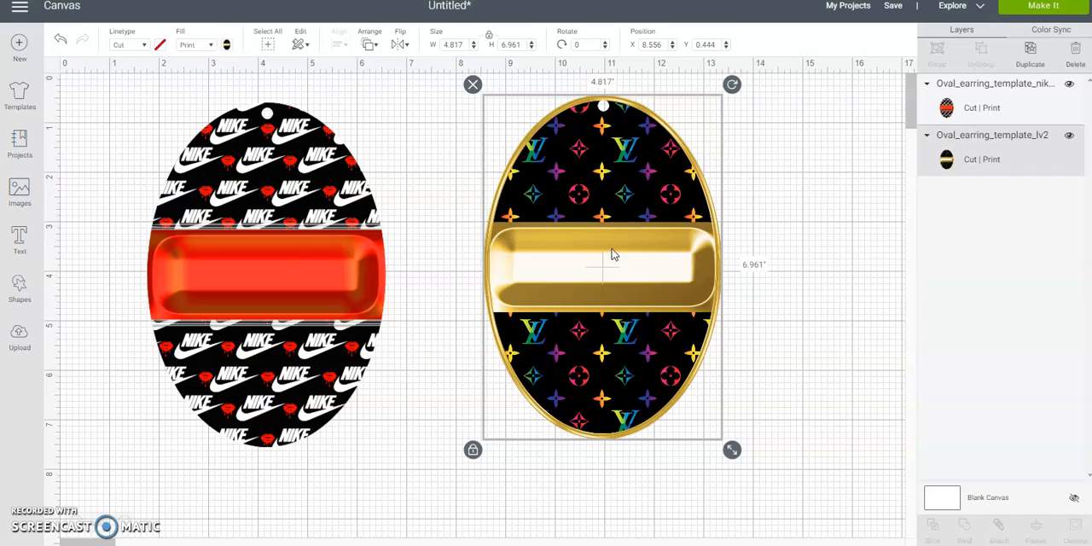
- Set the Nike oval's height to 2.5 inches with its proportions locked
click(327, 256)
drag(461, 42, 445, 42)
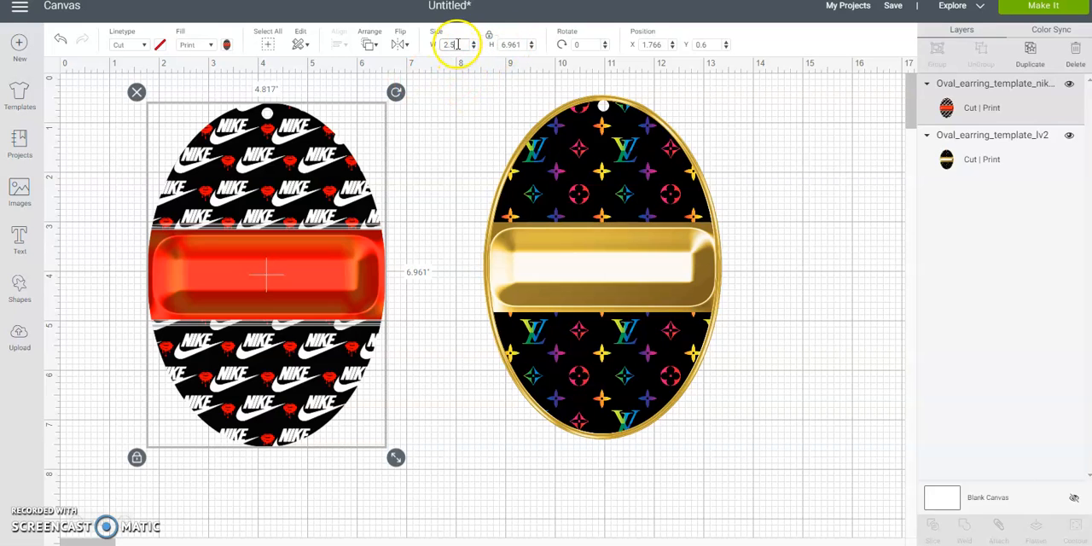
click(524, 45)
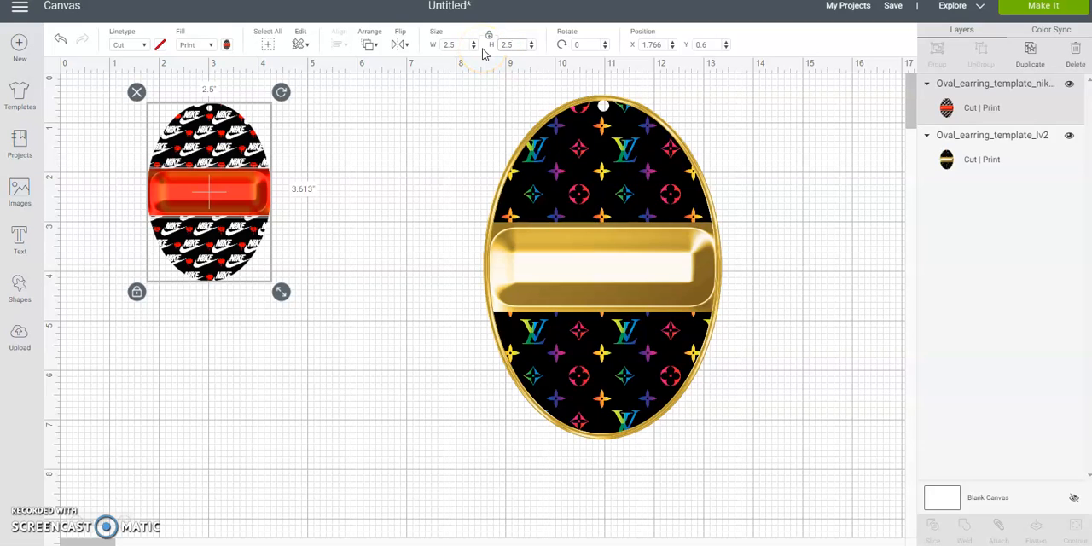
click(464, 45)
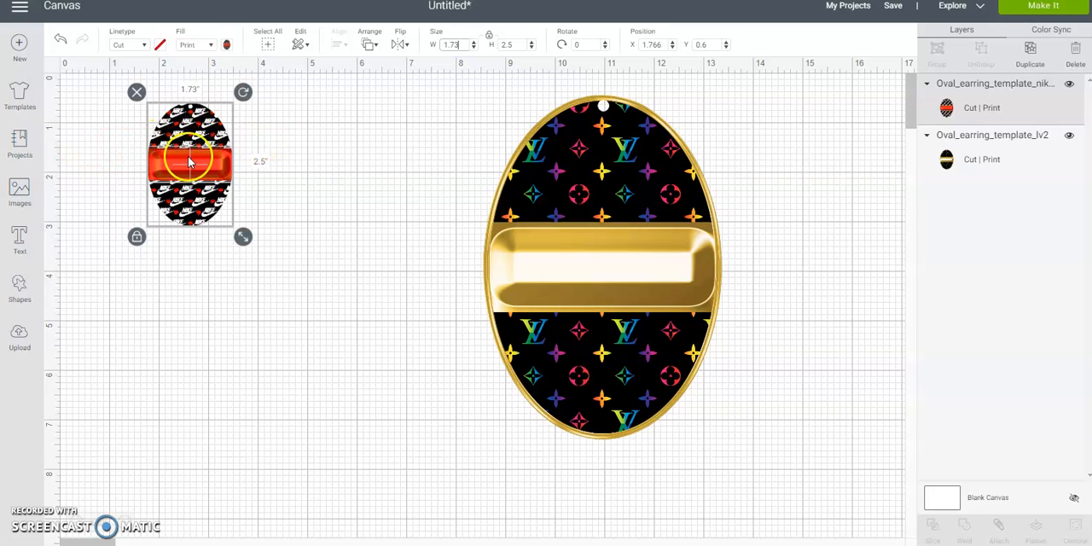
- Move the Nike oval into the canvas grid's upper-left corner, at about X 0.044 and Y 0.016
drag(216, 167, 141, 154)
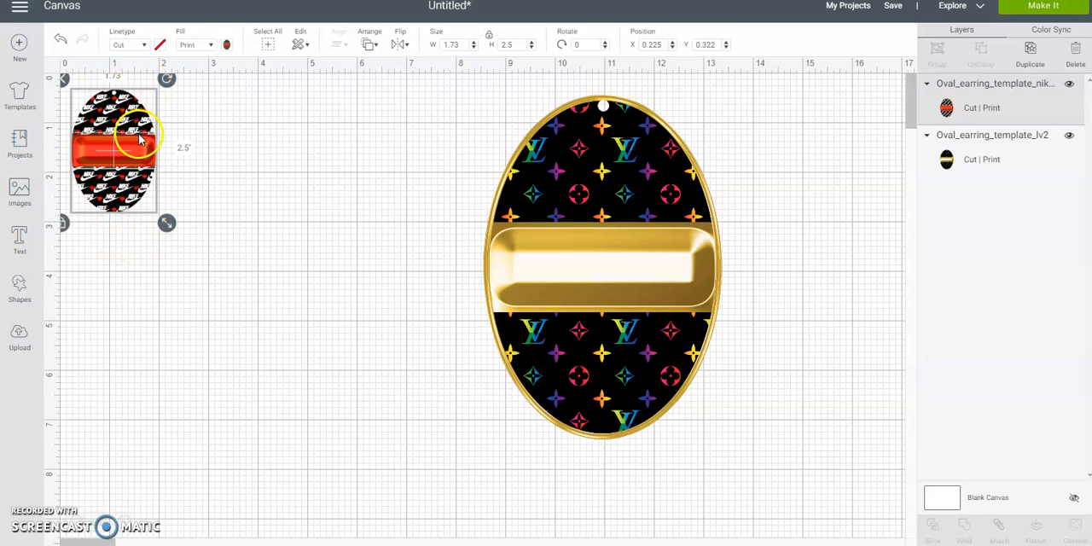
drag(122, 130, 111, 112)
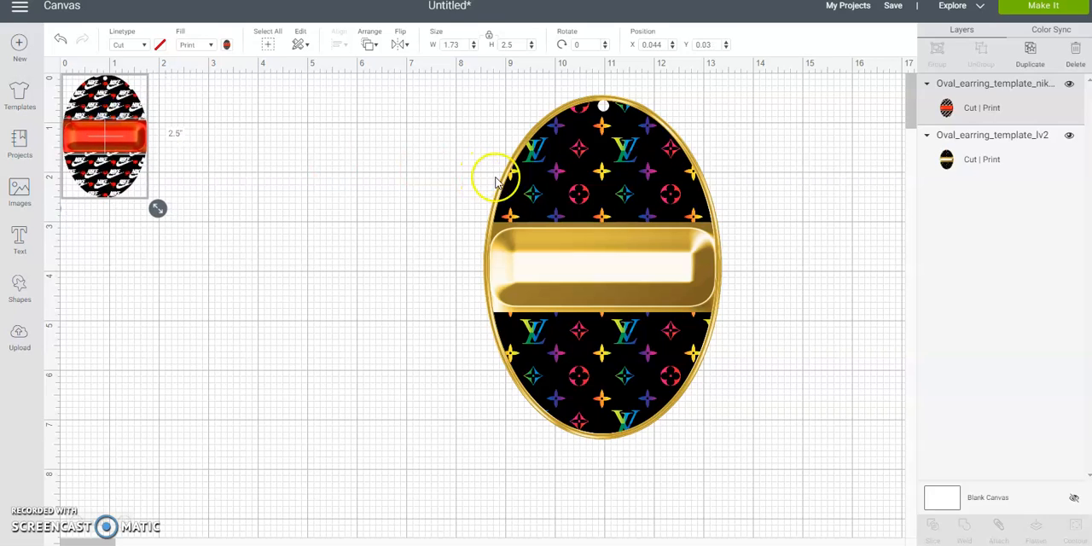
click(559, 190)
click(124, 149)
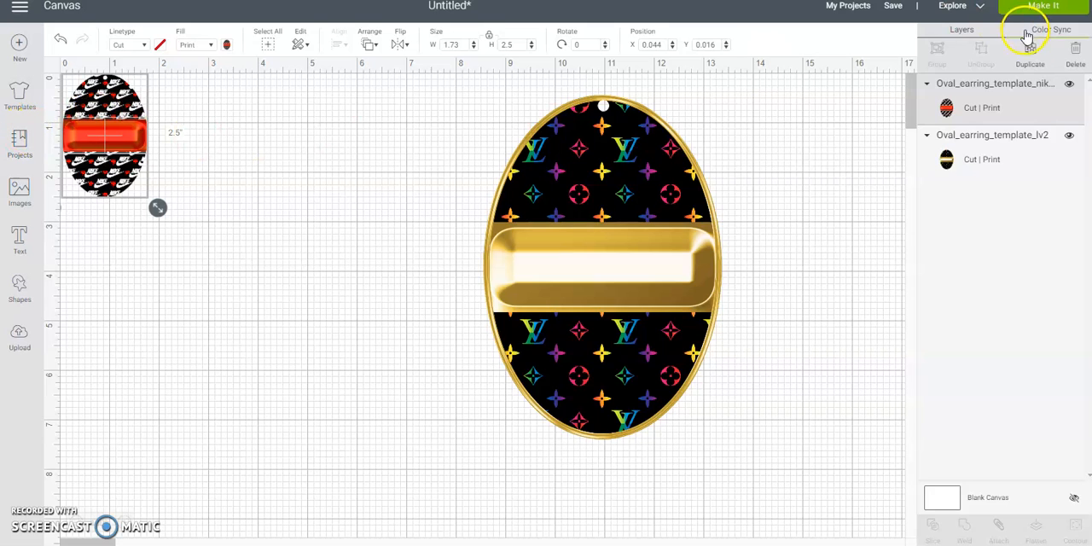
- Duplicate the Nike oval and place the copy directly beside the original
click(1033, 52)
drag(110, 143, 185, 130)
click(161, 227)
- Duplicate both Nike ovals together and move the copied pair clear of the originals
drag(105, 216, 228, 134)
click(1033, 53)
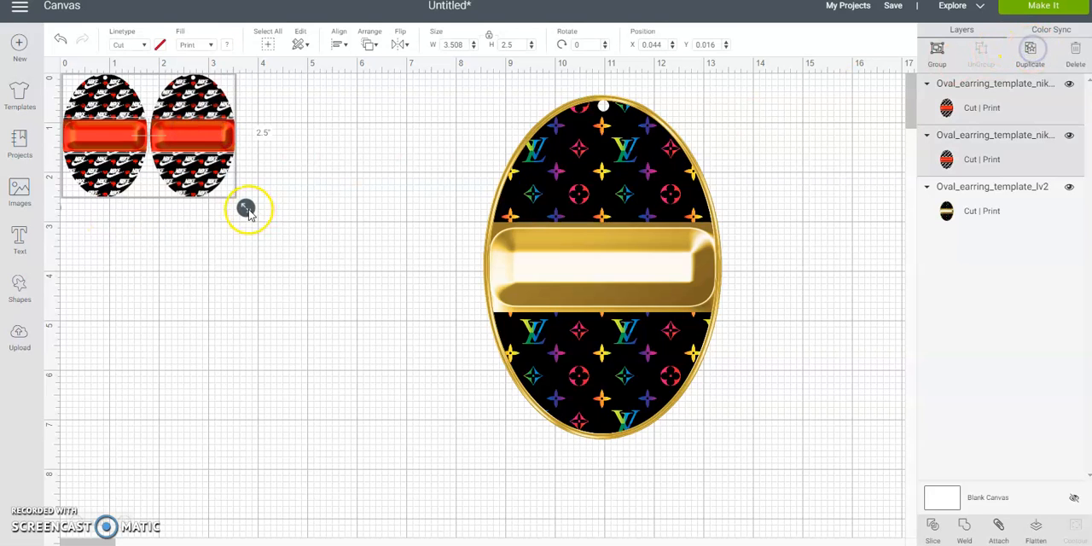
drag(203, 145, 363, 221)
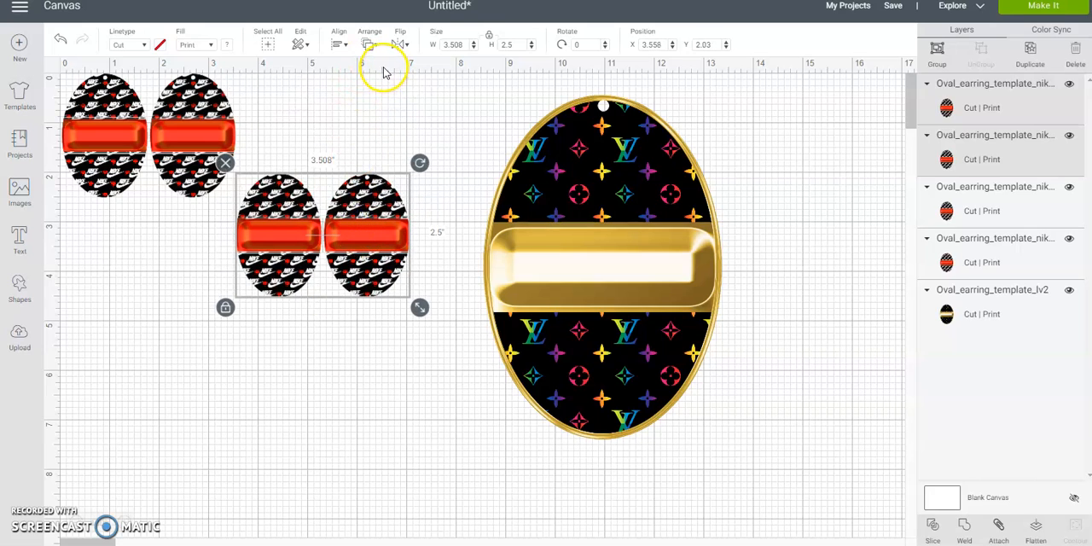
- Place one copied Nike oval third in the first row and the other at the start of a second row
click(390, 383)
click(275, 247)
drag(275, 247, 286, 169)
click(369, 233)
drag(369, 233, 104, 258)
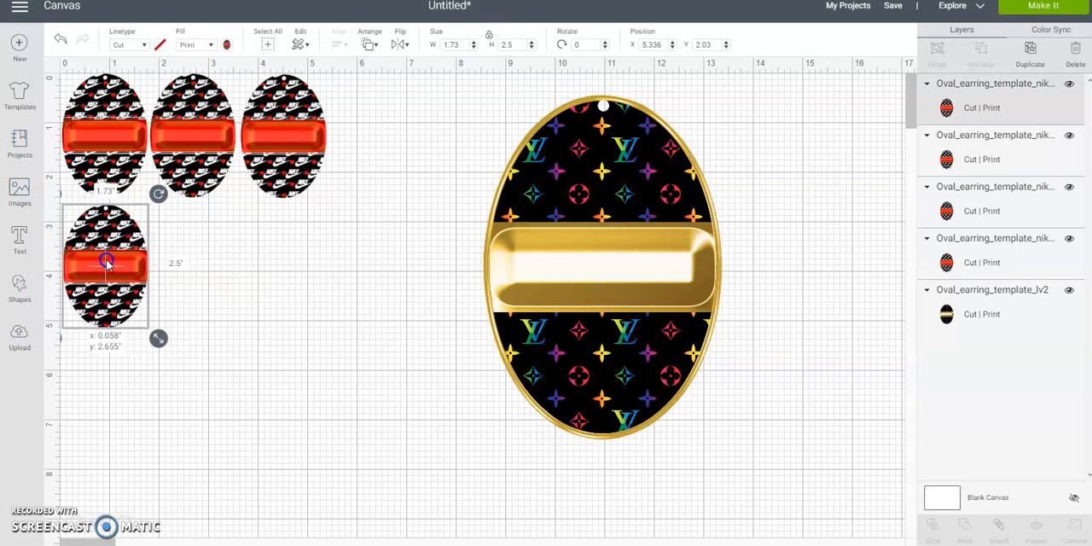
- Set the LV oval's height to 2.5 inches and place it beside the Nike oval in the second row
click(480, 251)
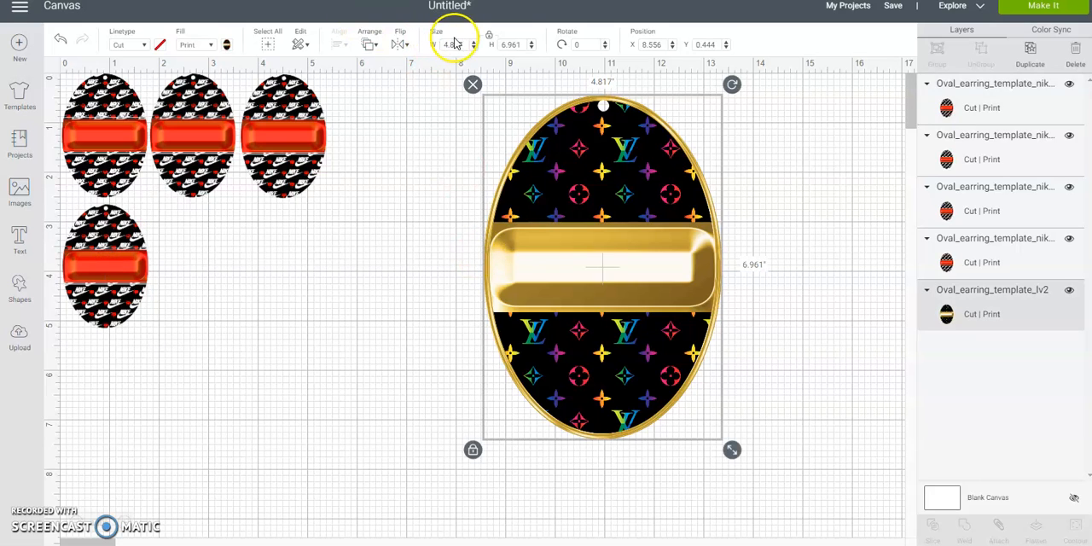
drag(520, 44, 463, 41)
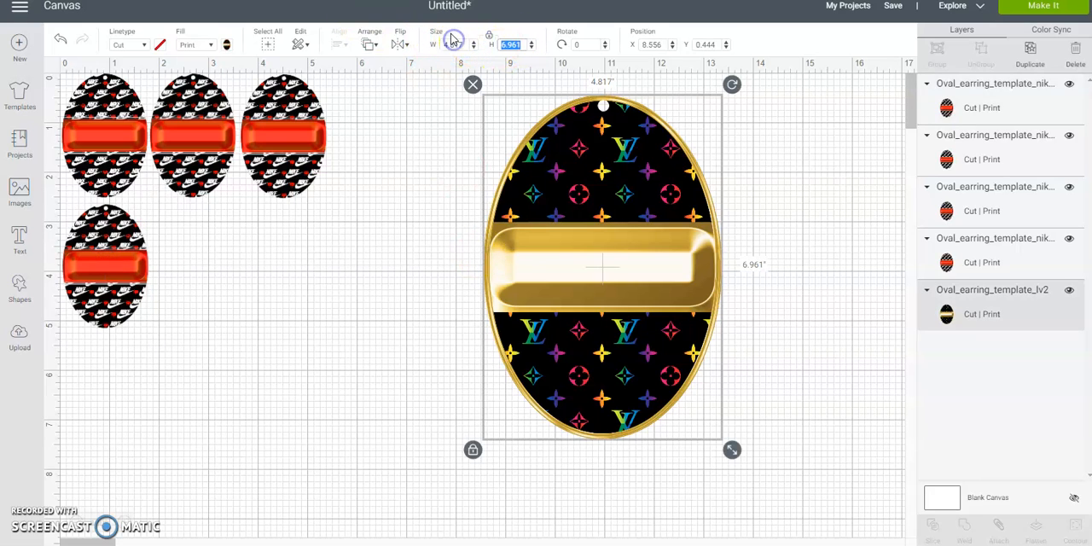
key(Return)
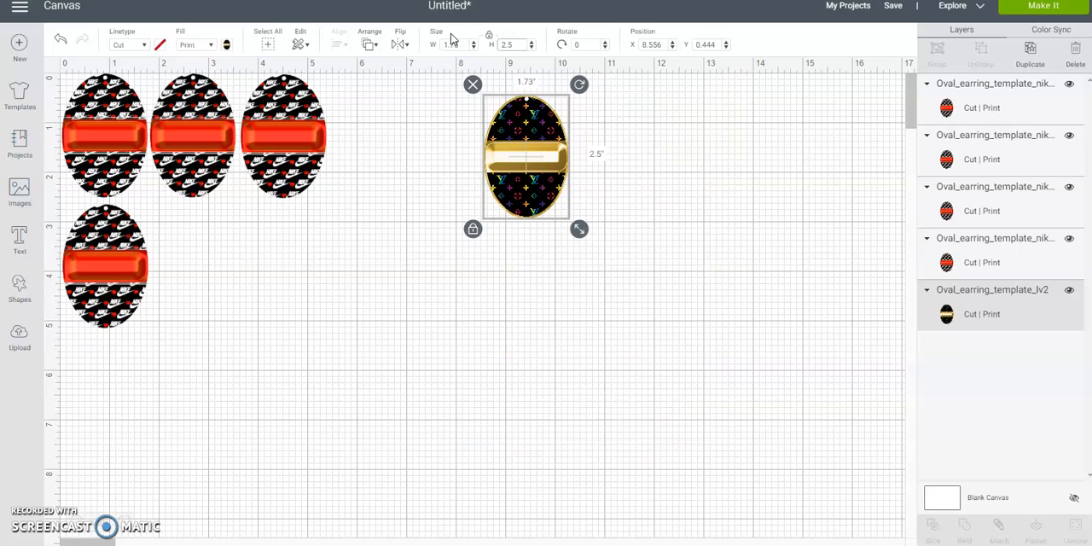
drag(559, 146, 231, 259)
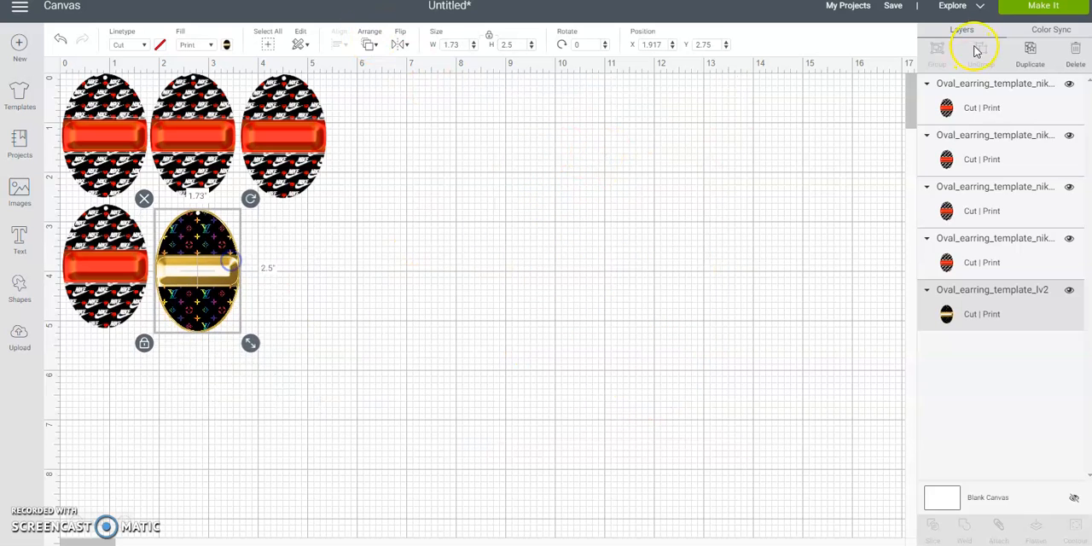
- Duplicate the LV oval three times, placing one copy in the second row and two in a third row
click(1031, 53)
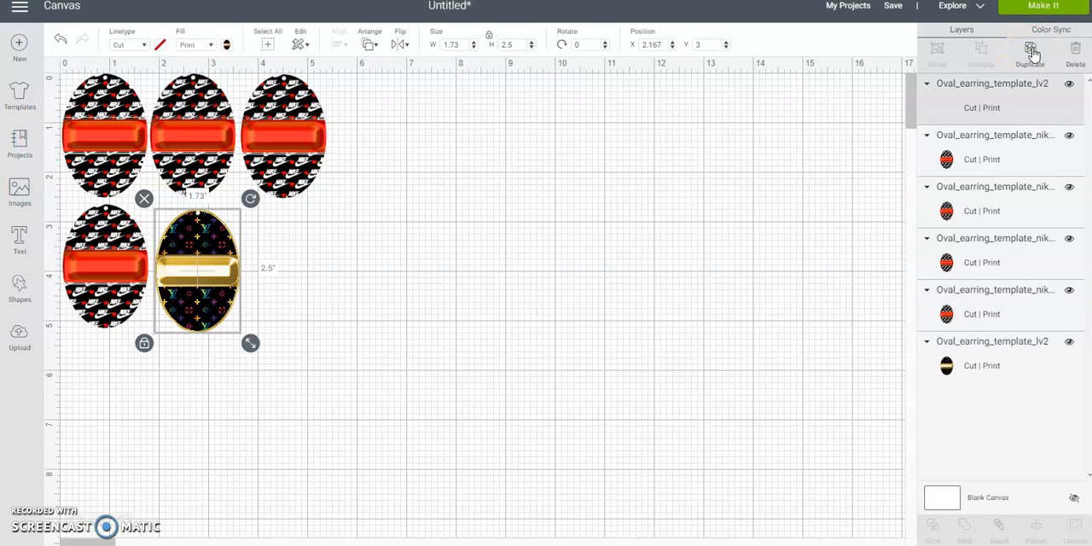
click(1031, 53)
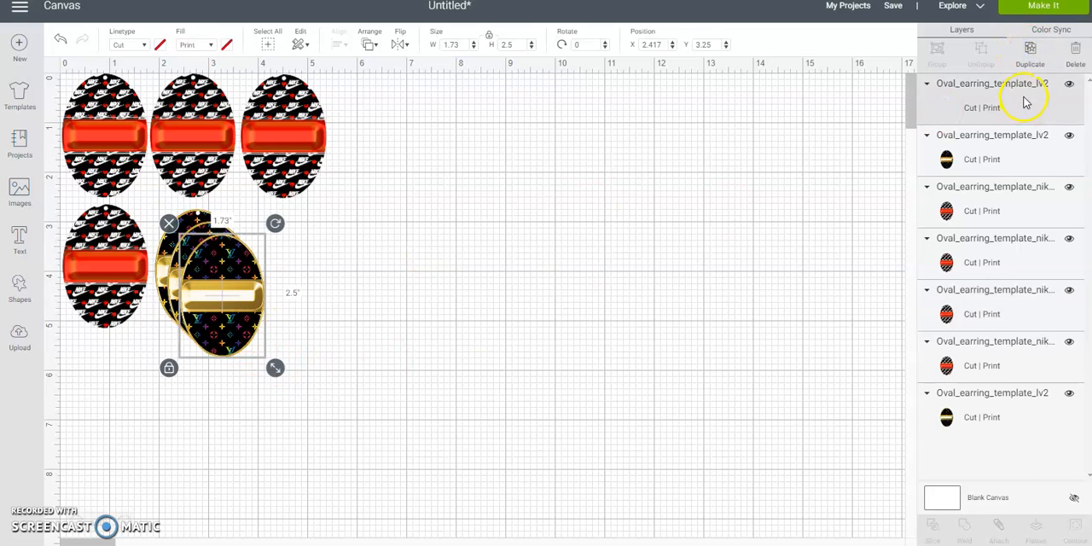
click(1030, 53)
drag(233, 292, 99, 396)
drag(254, 282, 219, 385)
drag(210, 245, 292, 245)
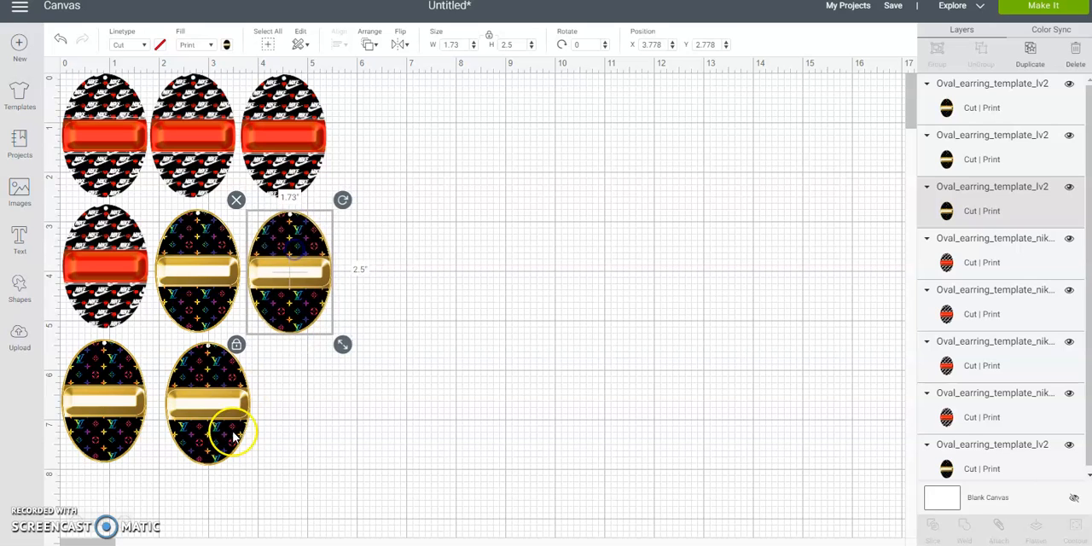
- Tighten the spacing of the LV ovals in the second and third rows so they sit close without overlapping
click(314, 455)
drag(214, 407, 202, 399)
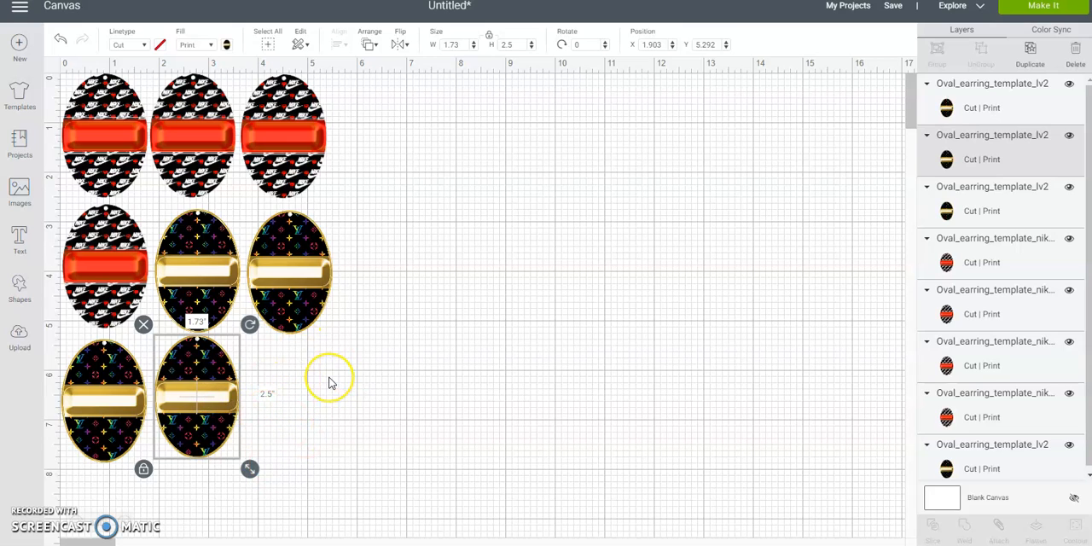
click(277, 290)
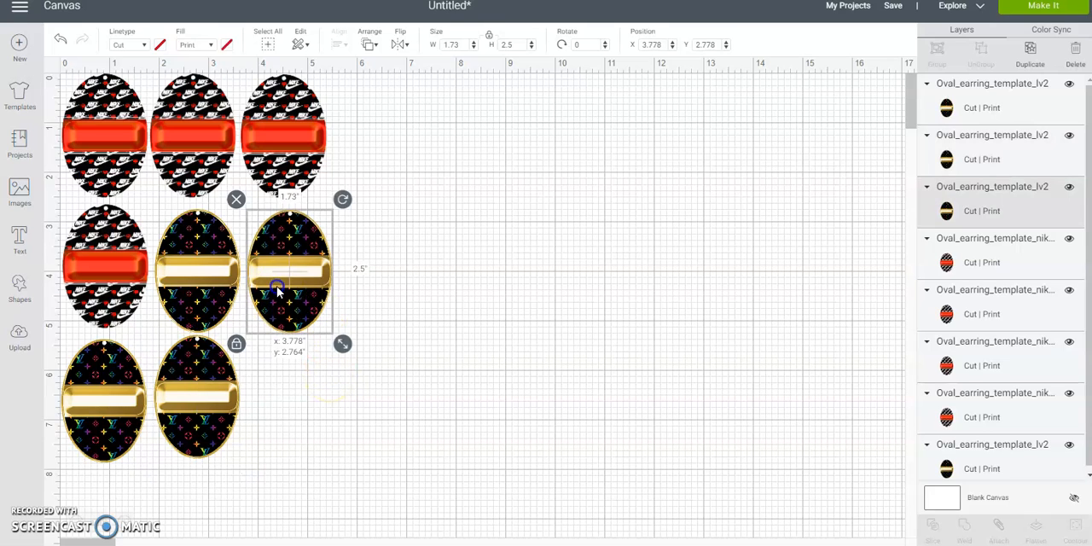
click(186, 286)
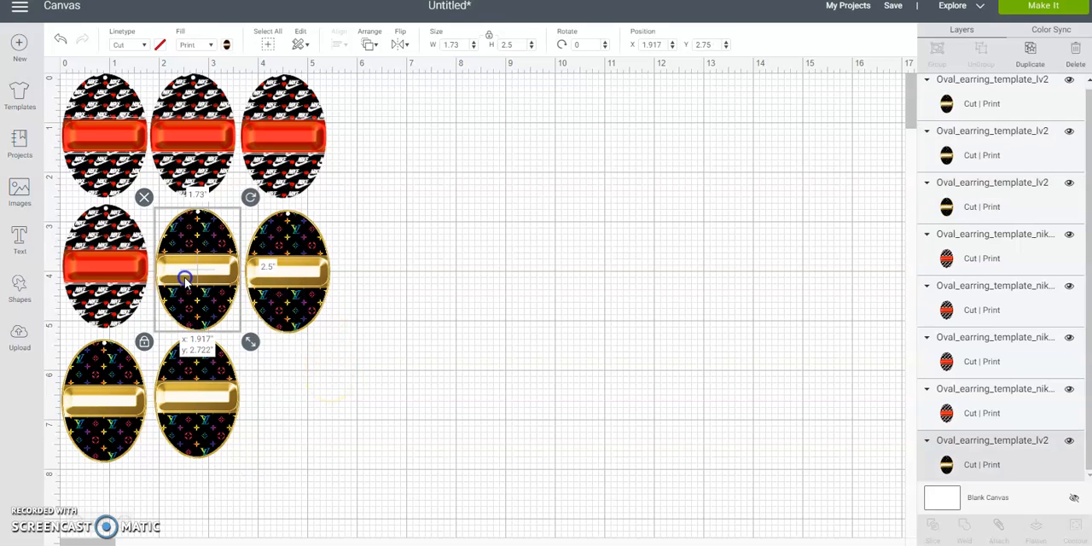
click(247, 270)
click(280, 269)
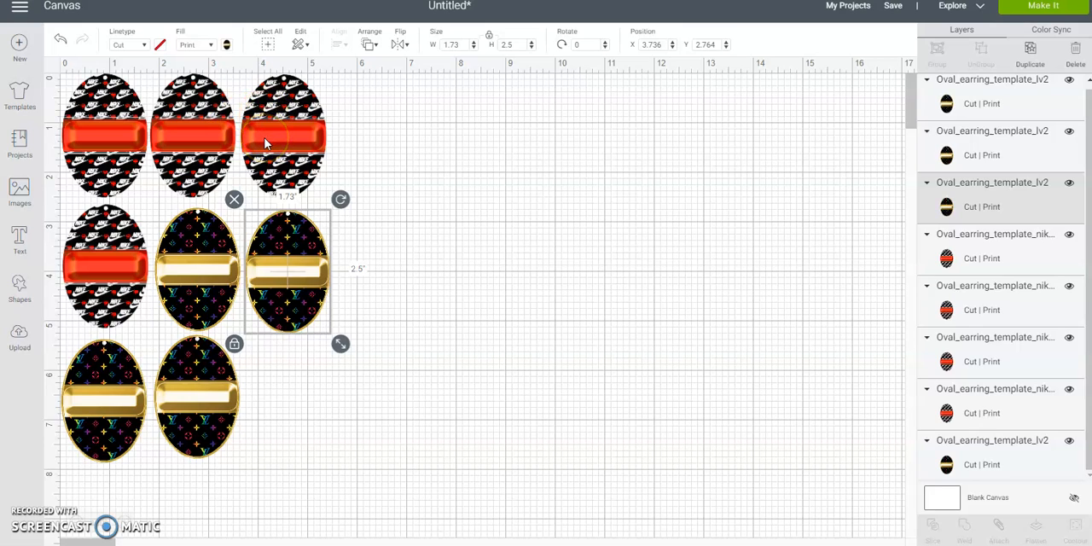
- Preview how the eight ovals are laid out on the print mat, and return to the canvas
drag(434, 93, 165, 378)
click(768, 196)
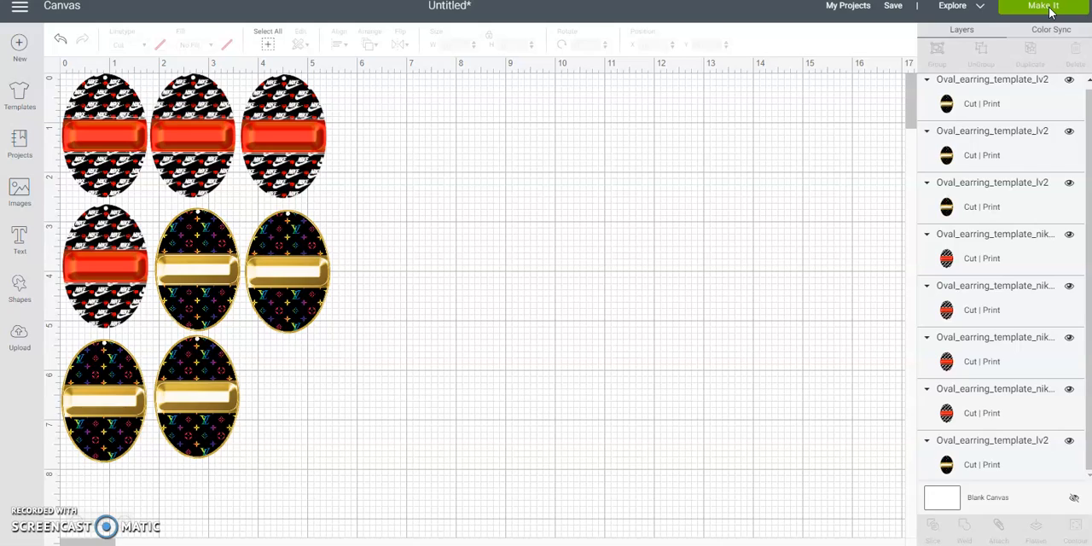
click(1051, 11)
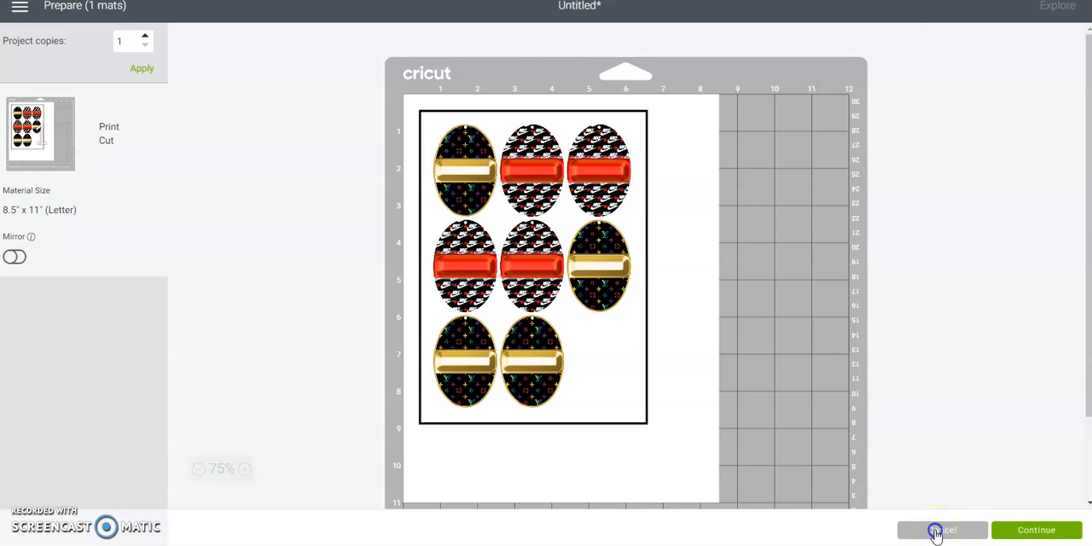
click(936, 531)
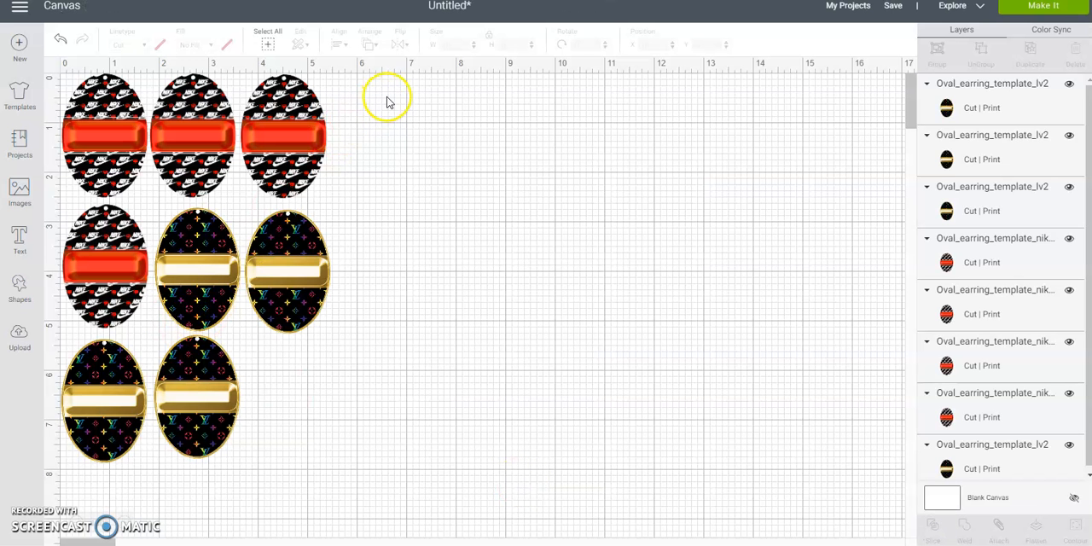
- Group all eight printed ovals, duplicate the group, and place the copy beside the original at about X 6.57, Y 0.27
drag(419, 97, 83, 420)
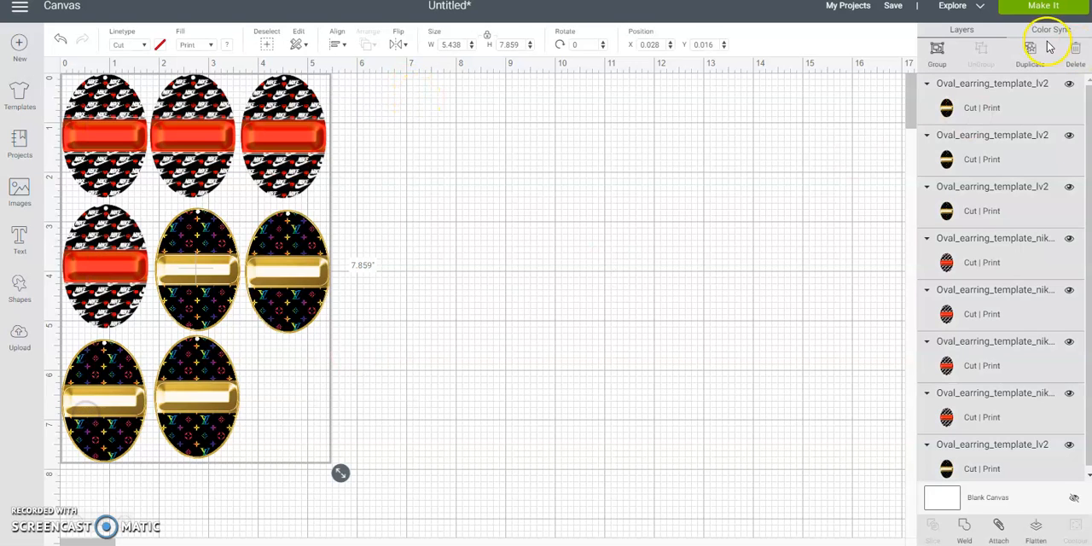
click(937, 49)
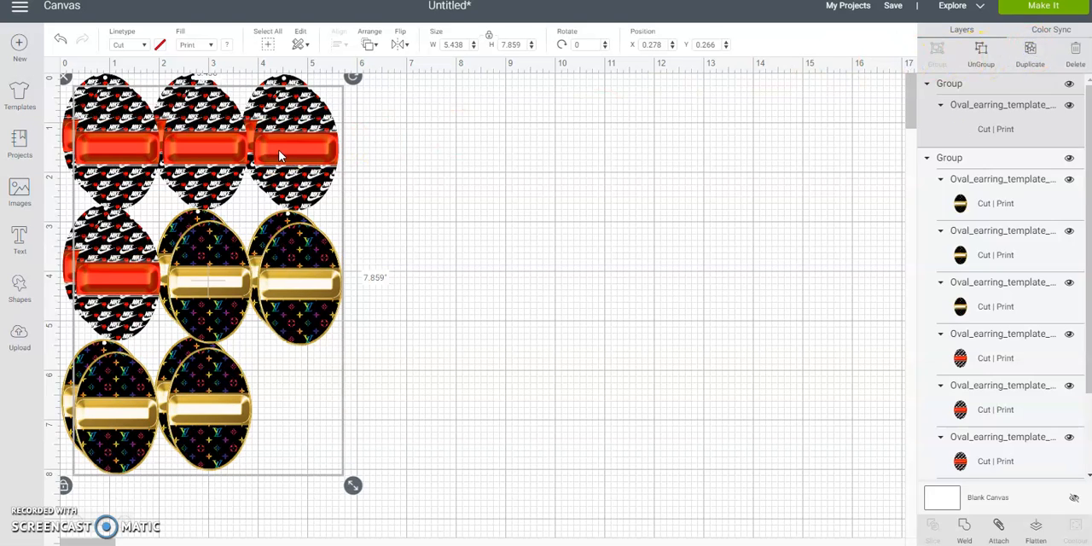
drag(278, 149, 590, 154)
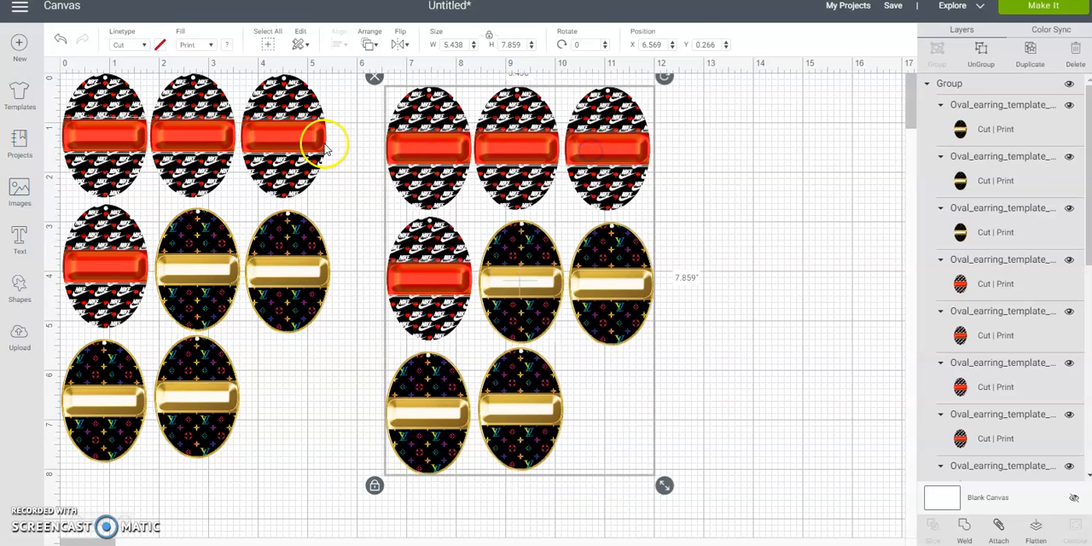
- Collapse both oval groups in the layer list and hide the original printed group, keeping the copy visible
click(298, 142)
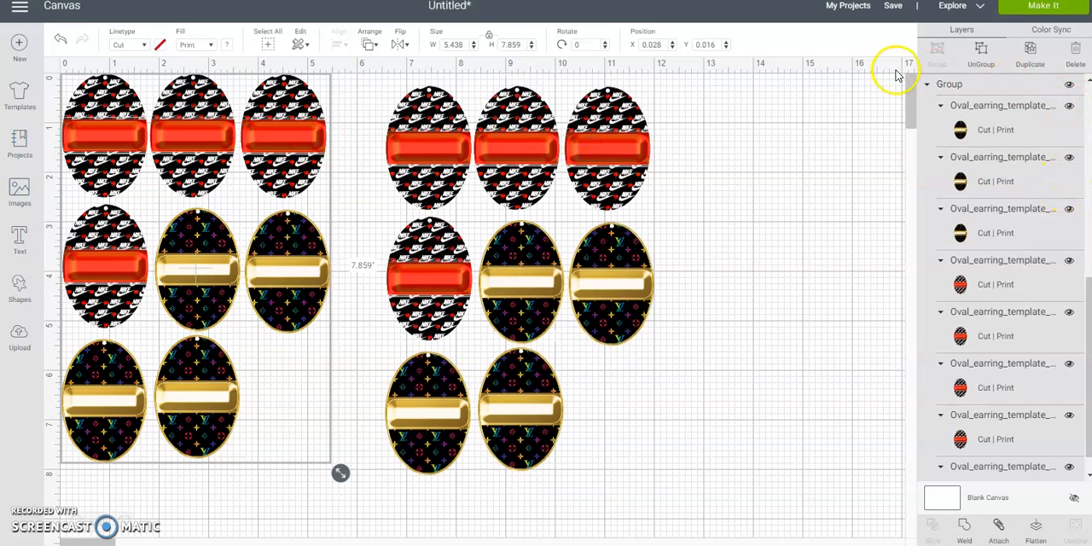
click(926, 85)
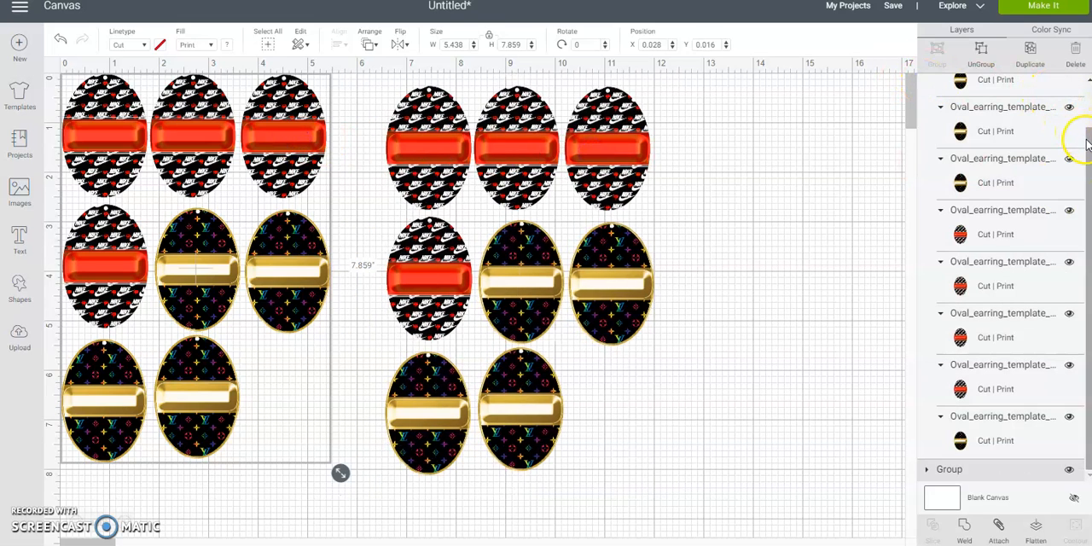
scroll(1071, 128, up, 5)
click(932, 85)
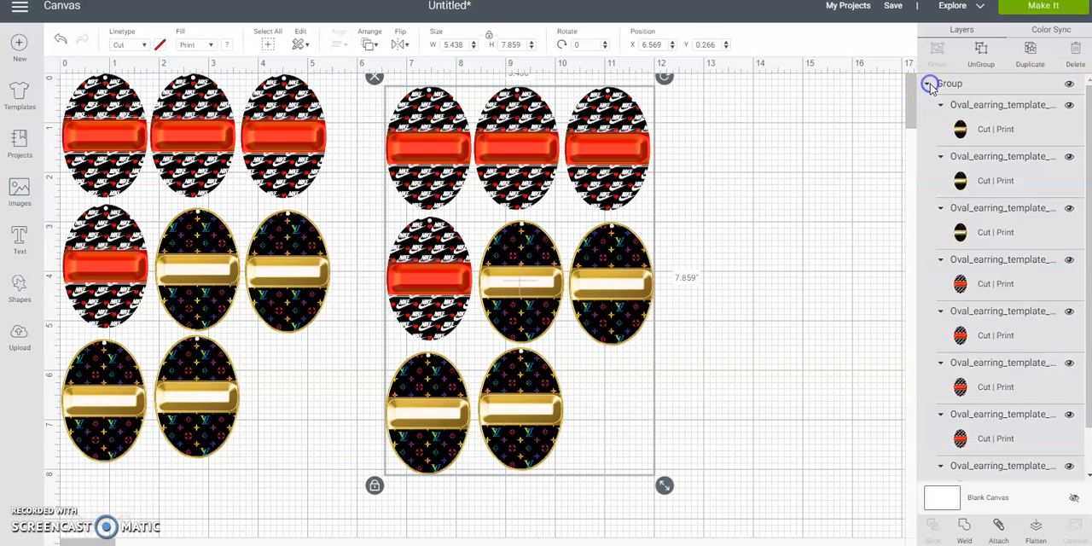
click(927, 84)
click(1069, 86)
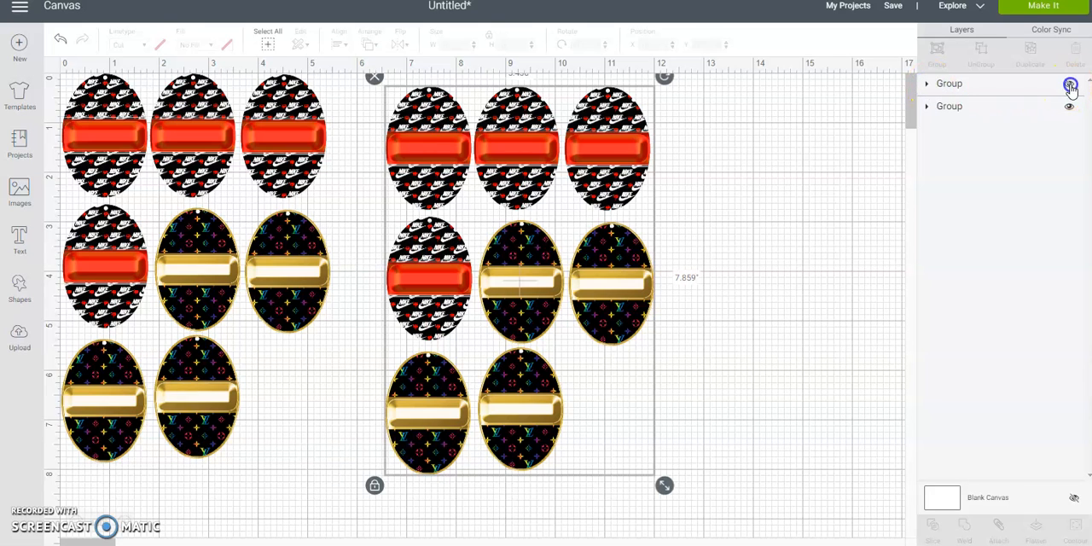
click(1070, 85)
click(1069, 107)
- Change the copied group's fill from Print to No Fill and place it near the canvas origin at about X 0.18, Y 0.16
click(450, 221)
drag(488, 160, 232, 153)
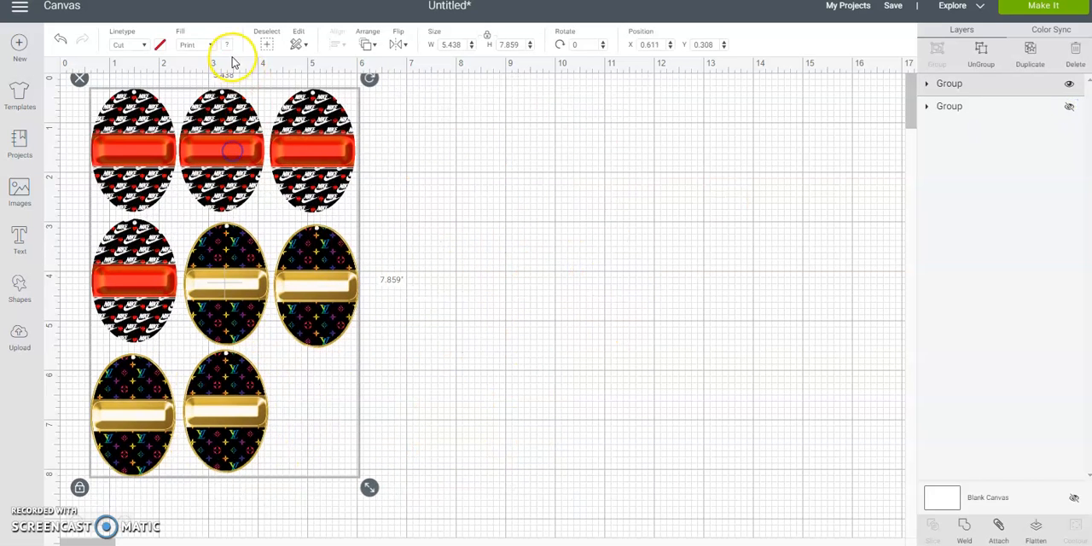
click(213, 47)
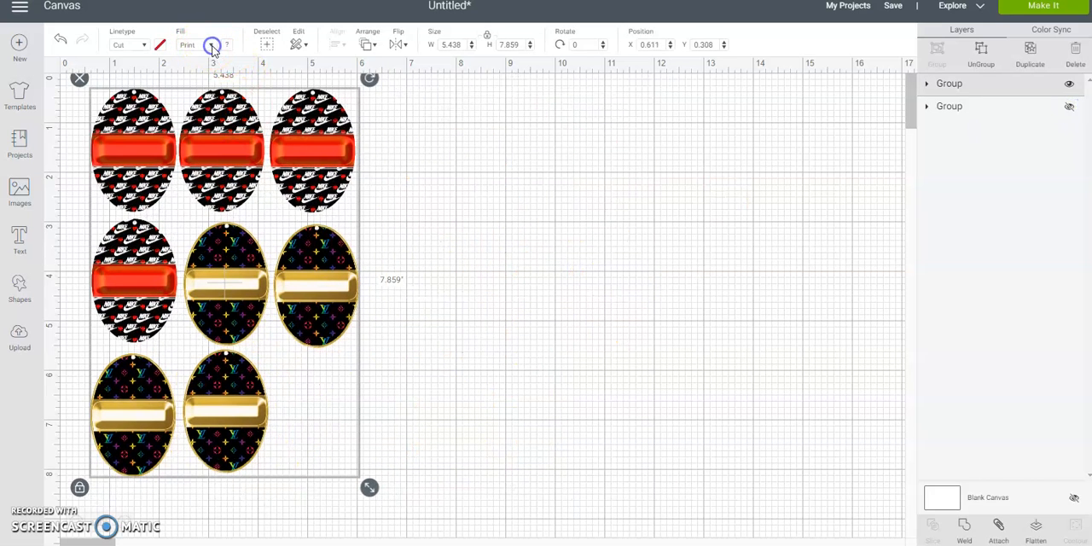
click(211, 67)
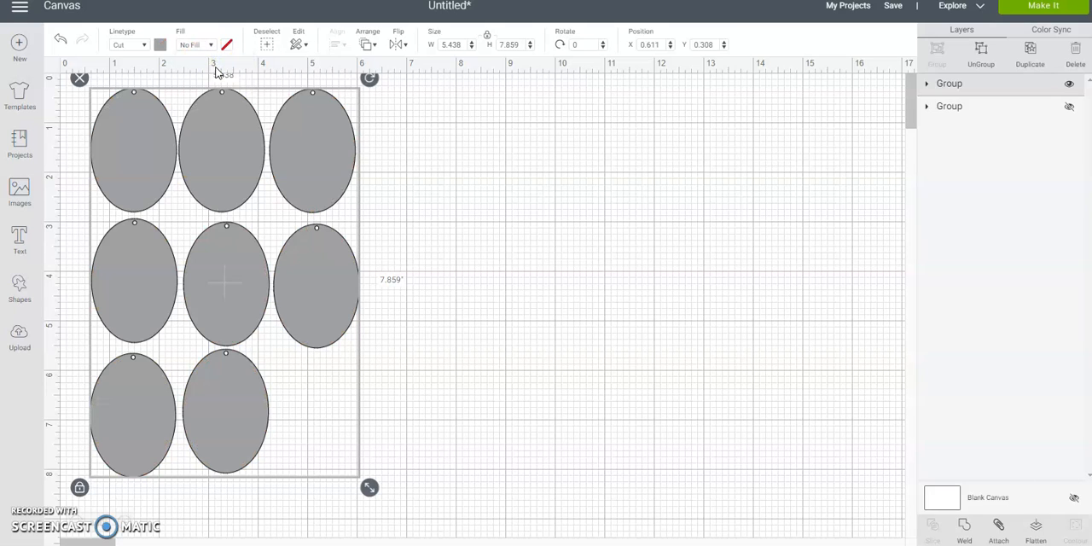
drag(330, 158, 300, 147)
click(422, 175)
click(299, 278)
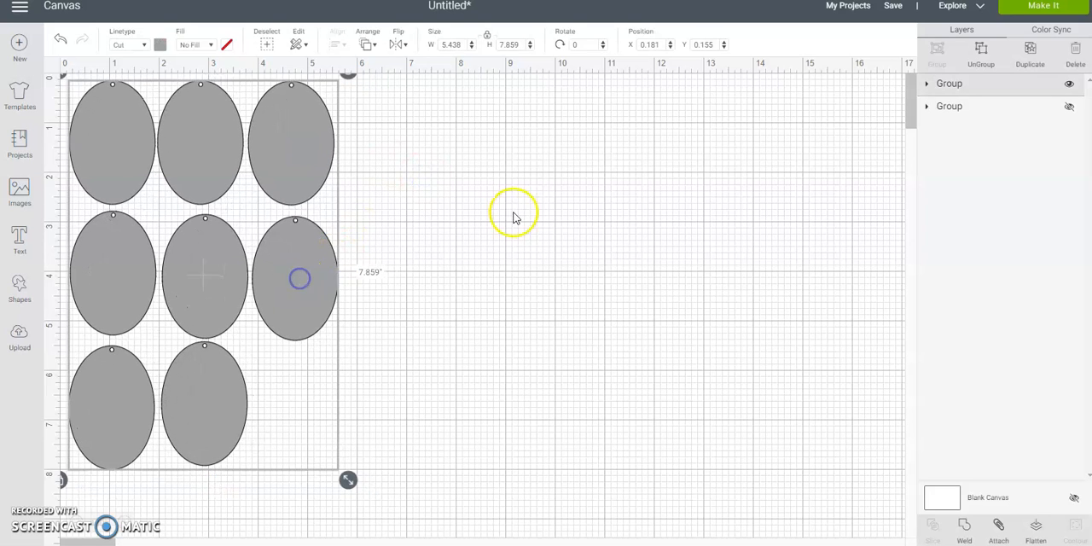
- Ungroup the blank ovals, duplicate the last two in the first row, and place the copies beside them in that row
click(980, 48)
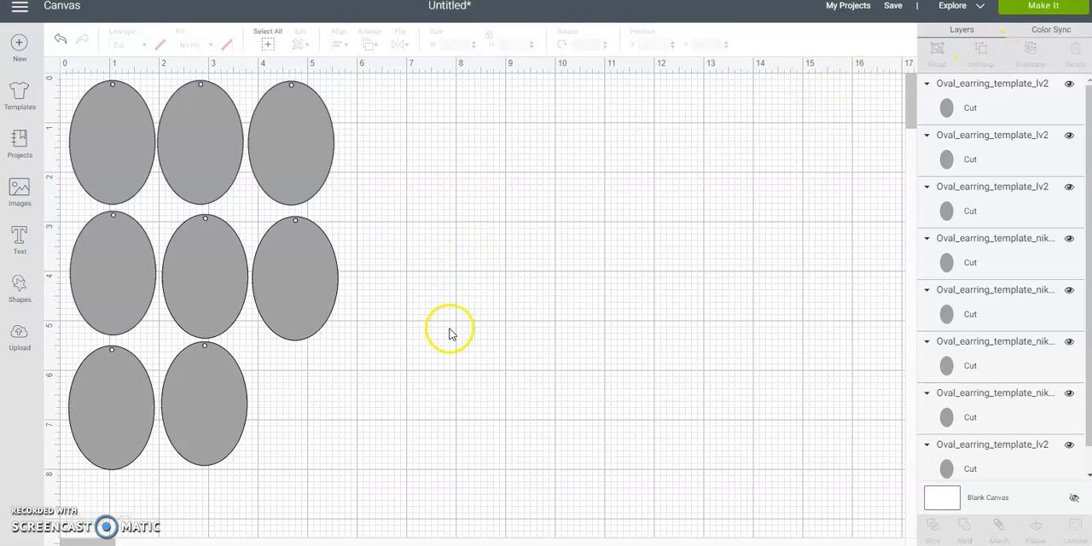
click(318, 165)
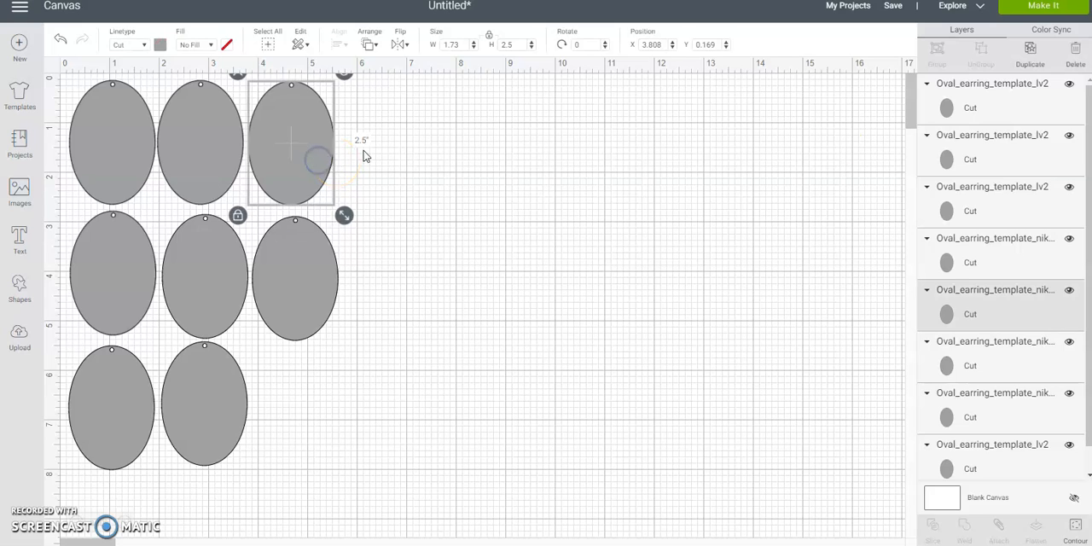
click(429, 124)
drag(398, 103, 216, 184)
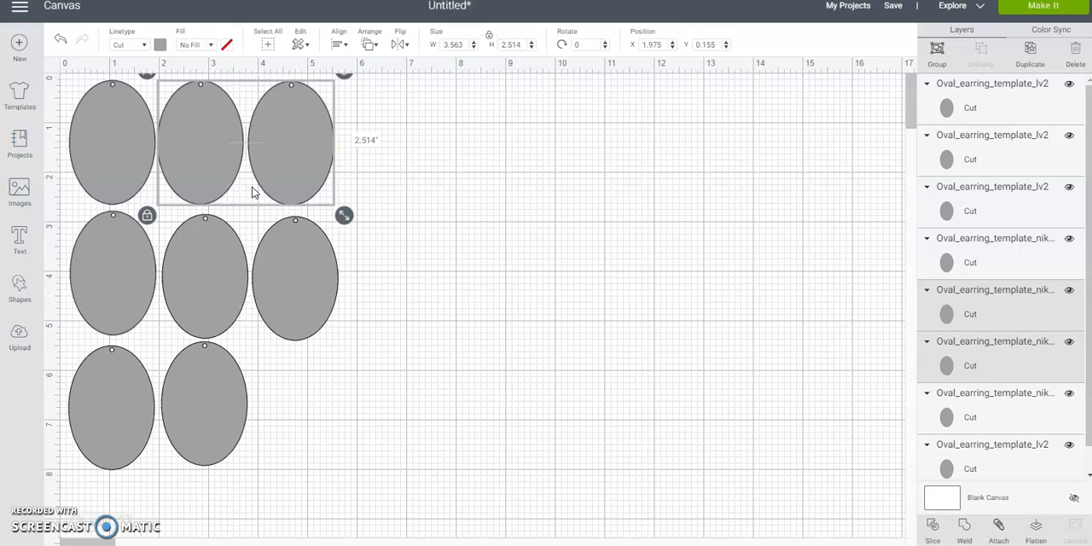
click(1030, 59)
click(1029, 53)
drag(301, 152, 471, 143)
click(552, 134)
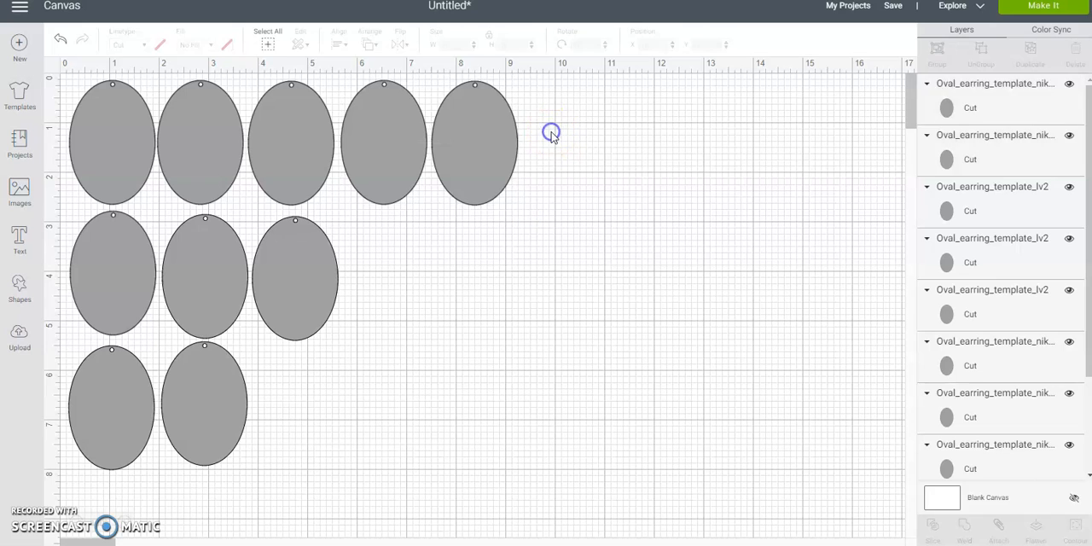
- Remove the extra fifth oval from the first row and nudge the fourth into line with the others
click(494, 128)
drag(495, 128, 403, 128)
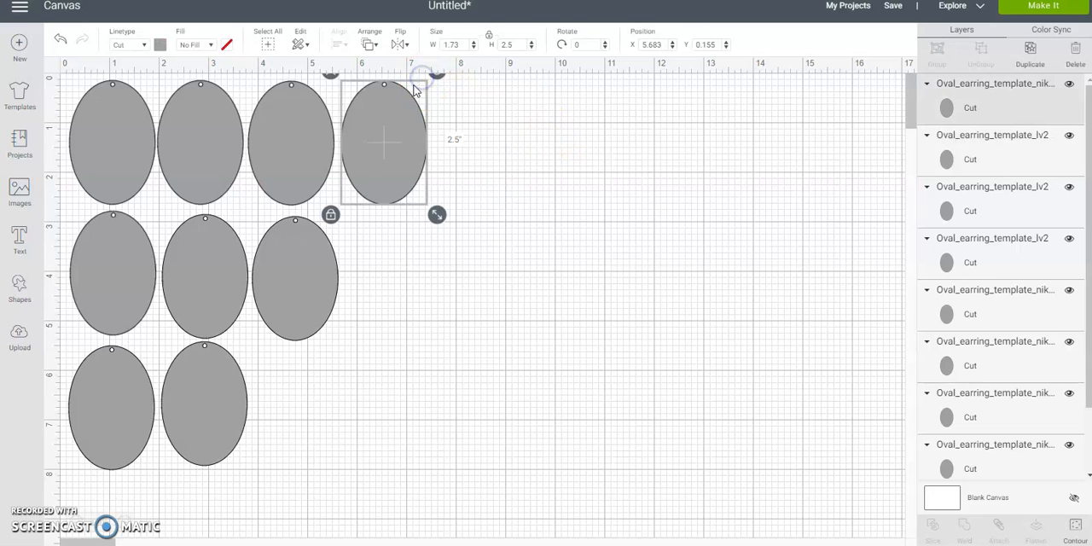
click(391, 159)
- Duplicate the blank oval three times, adding one copy to the second row and two to the third row
click(1028, 52)
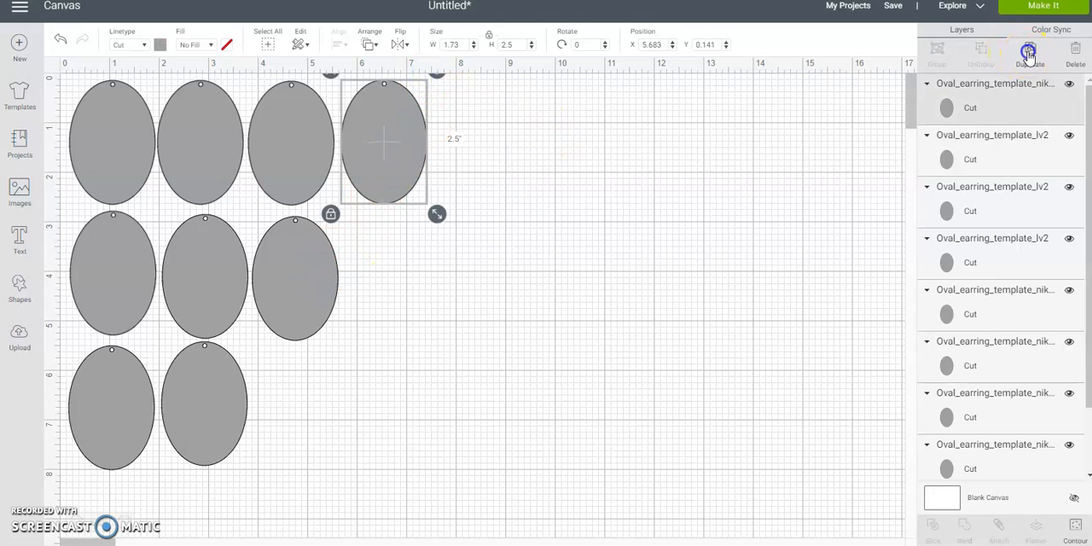
drag(390, 139, 382, 267)
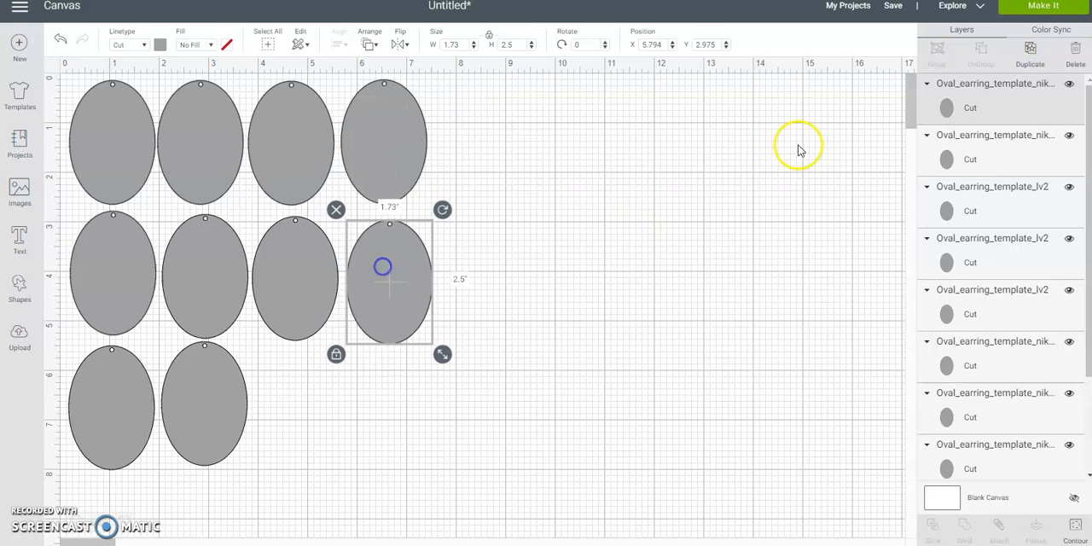
click(1029, 51)
drag(402, 310, 295, 418)
click(1030, 51)
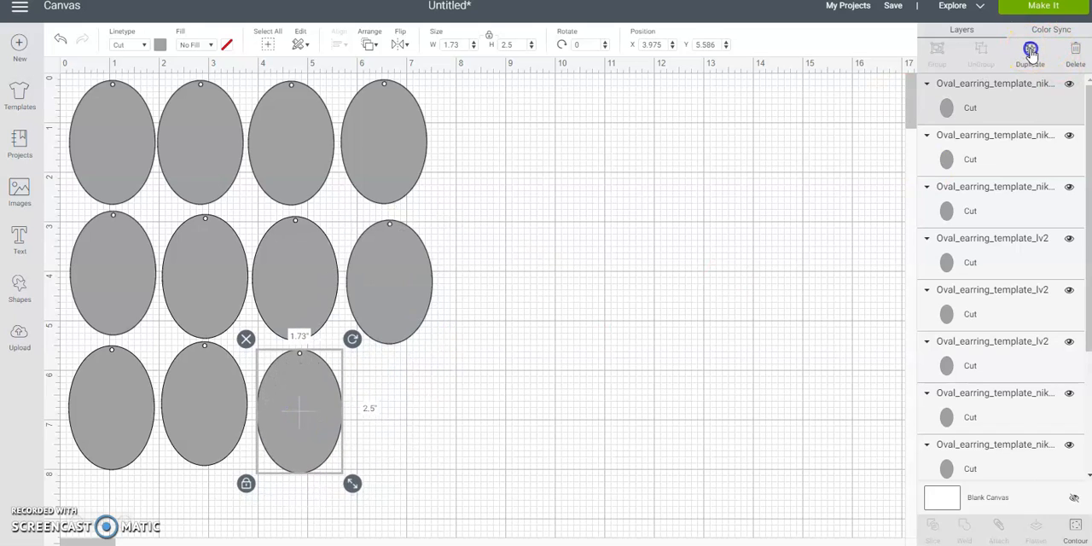
drag(317, 378, 391, 383)
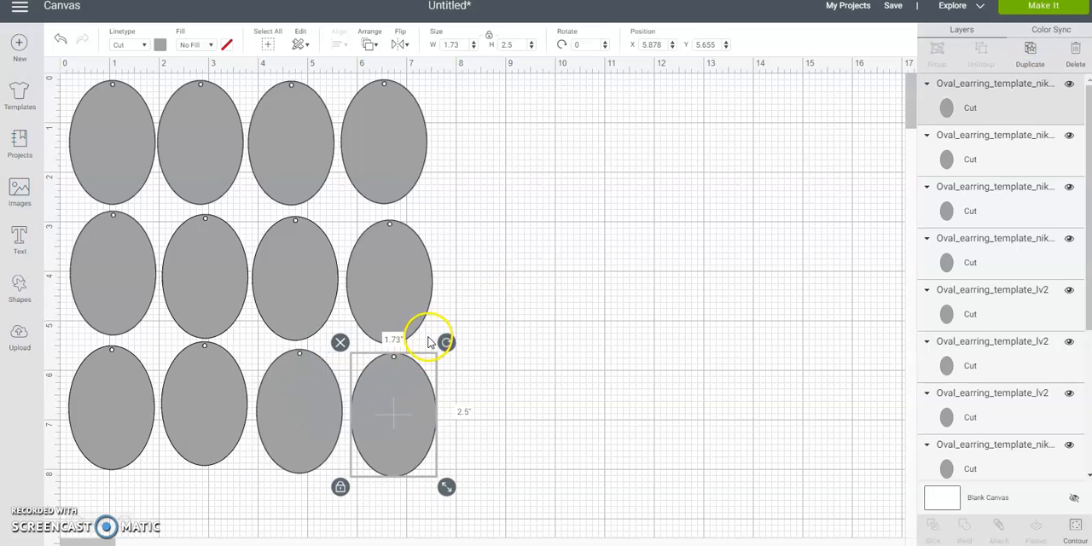
- Duplicate the whole third row of blank ovals and place the copy directly below it as a fourth row
scroll(428, 341, down, 3)
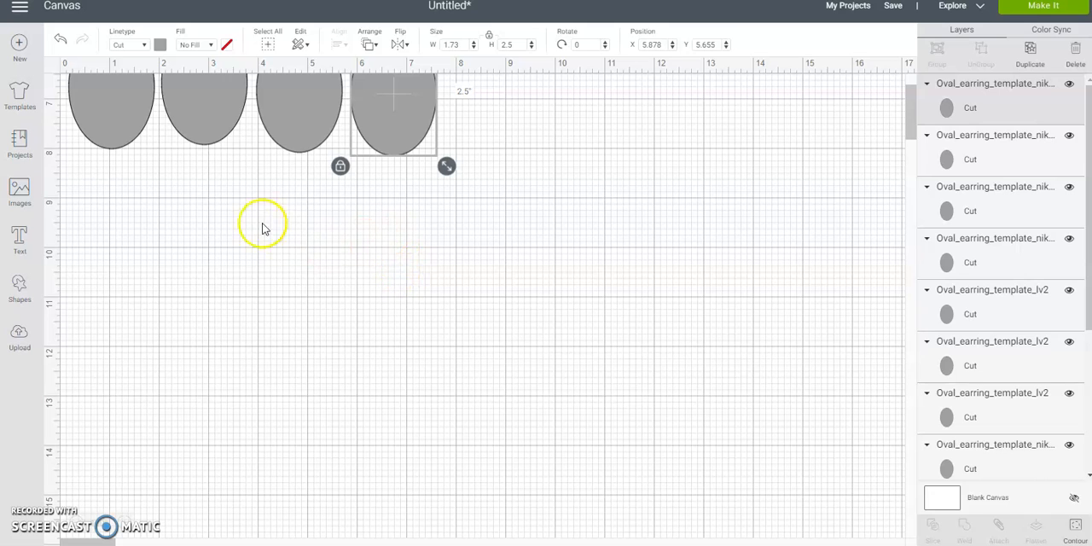
click(67, 191)
drag(98, 185, 483, 120)
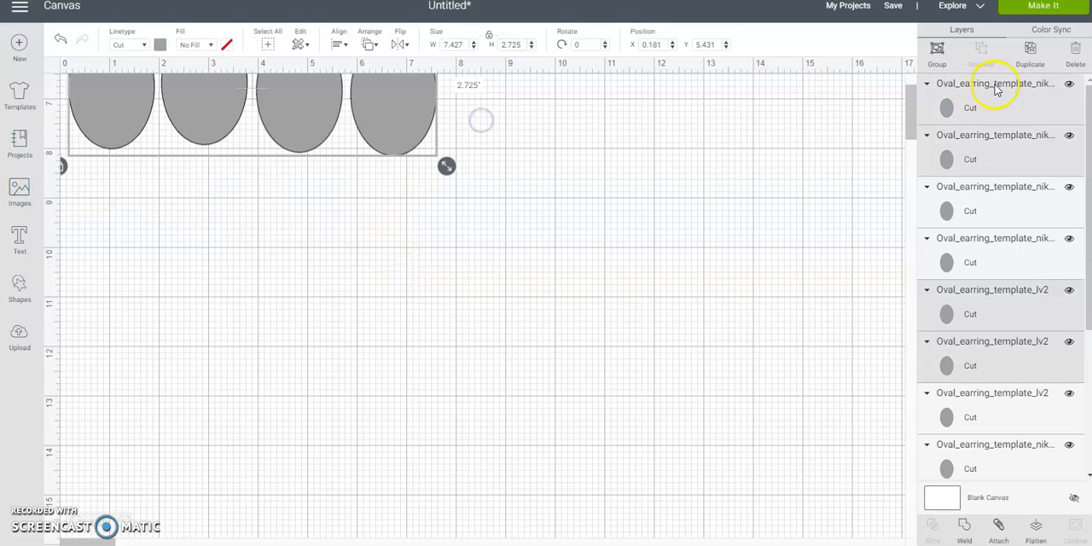
click(1033, 54)
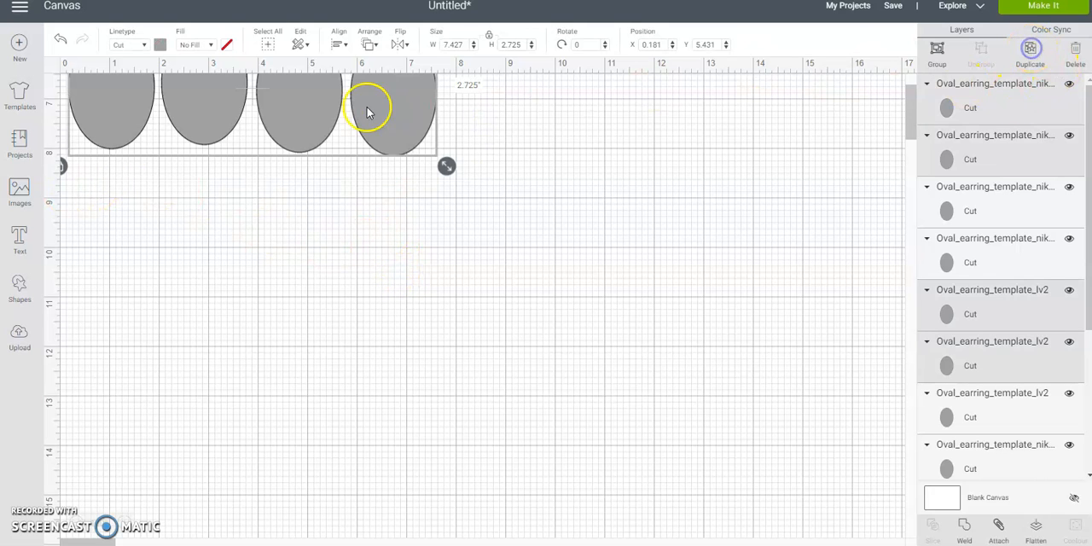
drag(387, 119, 379, 231)
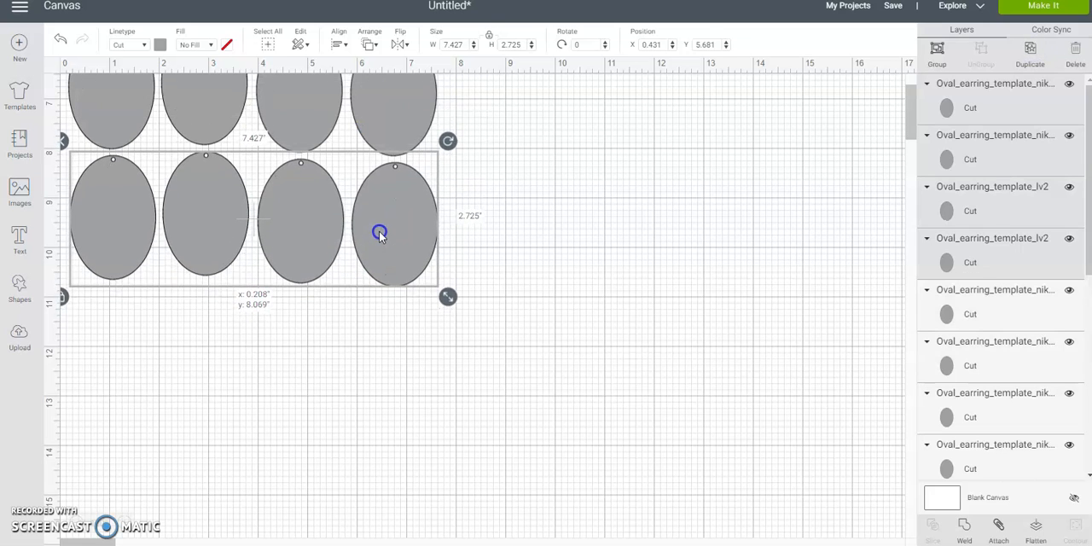
click(523, 244)
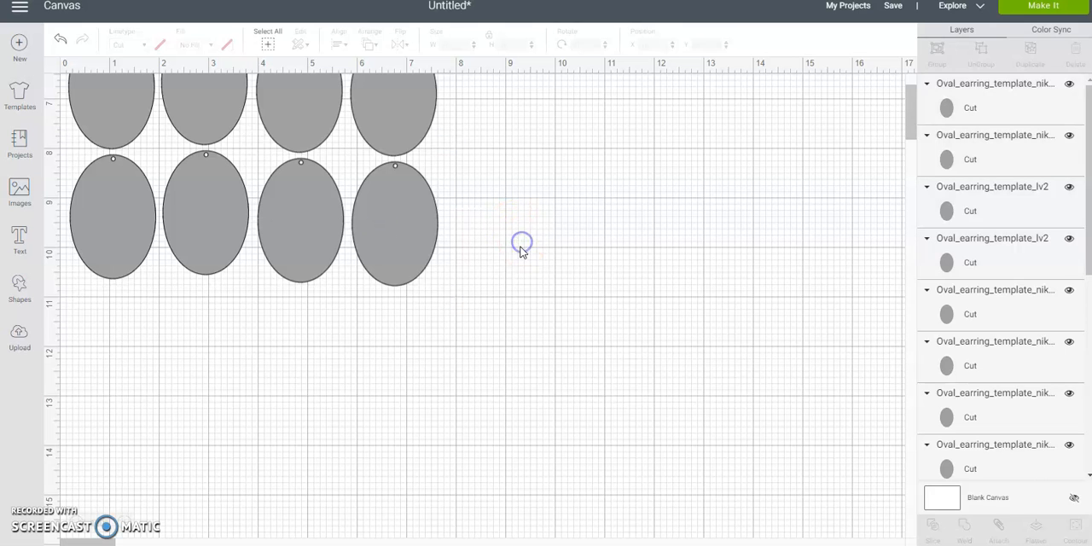
scroll(555, 243, up, 5)
drag(913, 97, 914, 99)
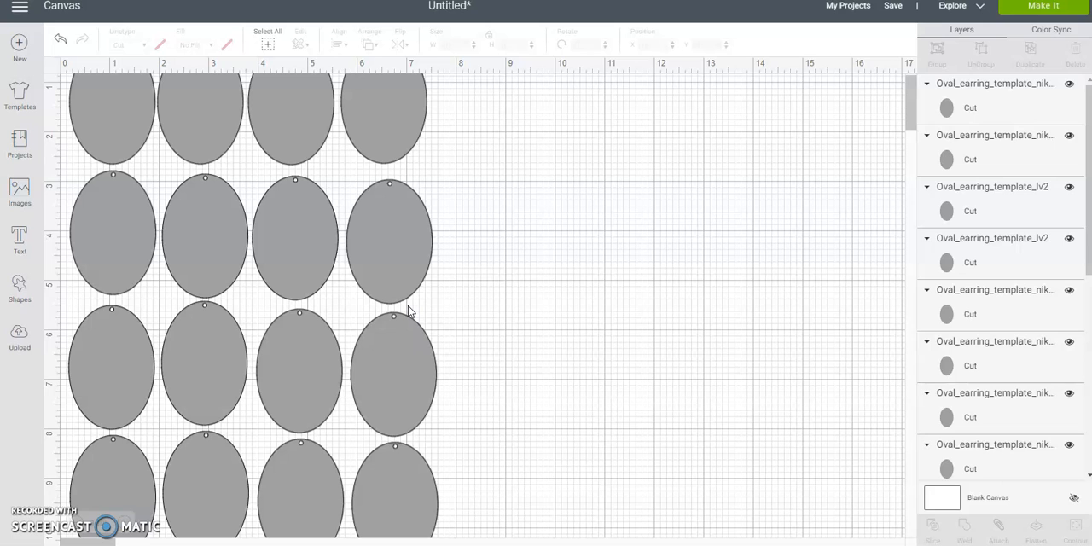
- Select all four rows of blank ovals and attach them so their arrangement is kept for cutting
click(480, 117)
drag(481, 117, 108, 503)
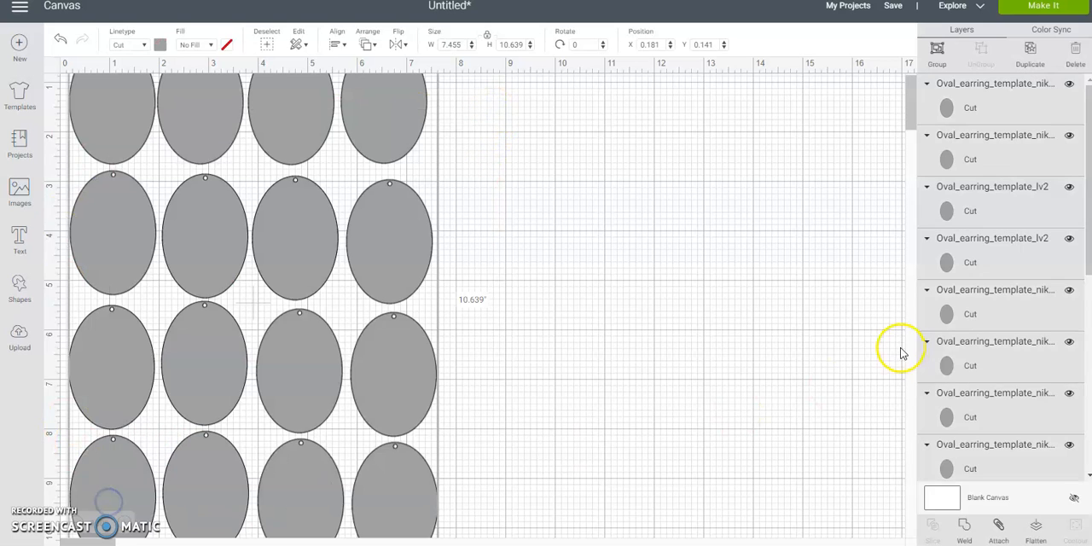
click(997, 524)
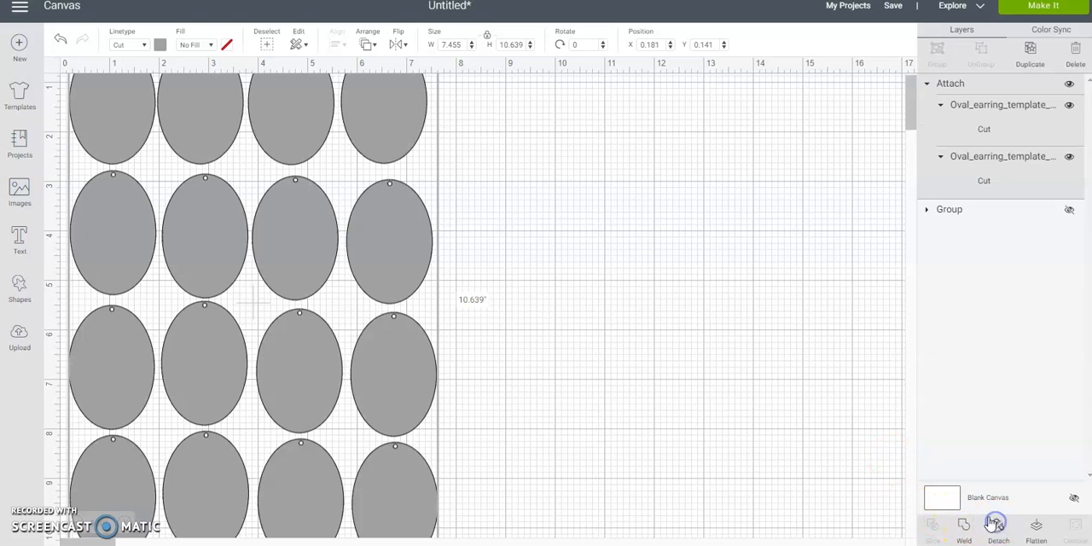
- Preview the attached blank ovals on the cutting mat, and return to the canvas
click(1041, 9)
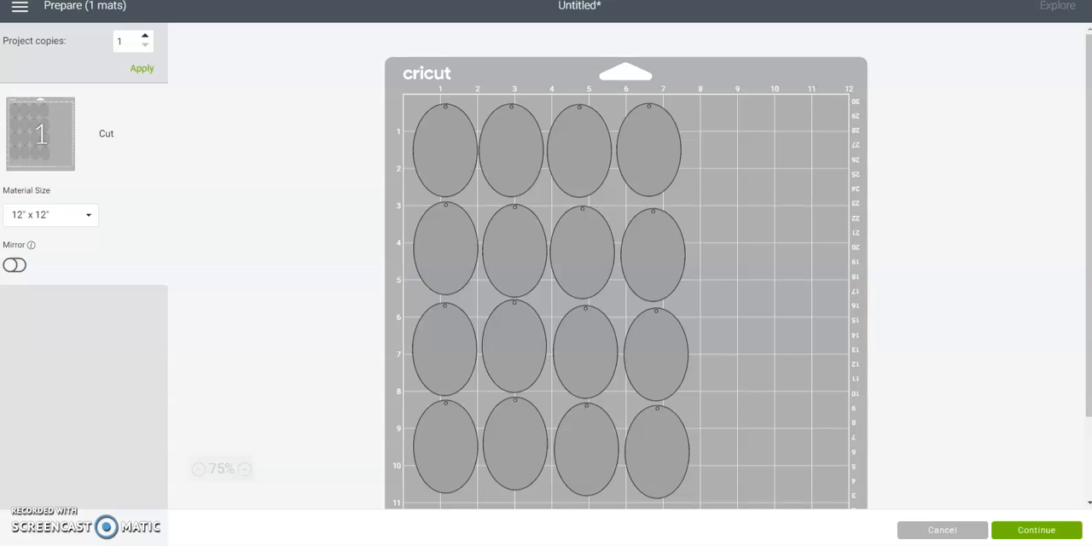
click(1037, 537)
click(944, 531)
- Move the attached blank ovals to about X 9.03, Y 1.03 and unhide the original printed group
drag(129, 231, 573, 278)
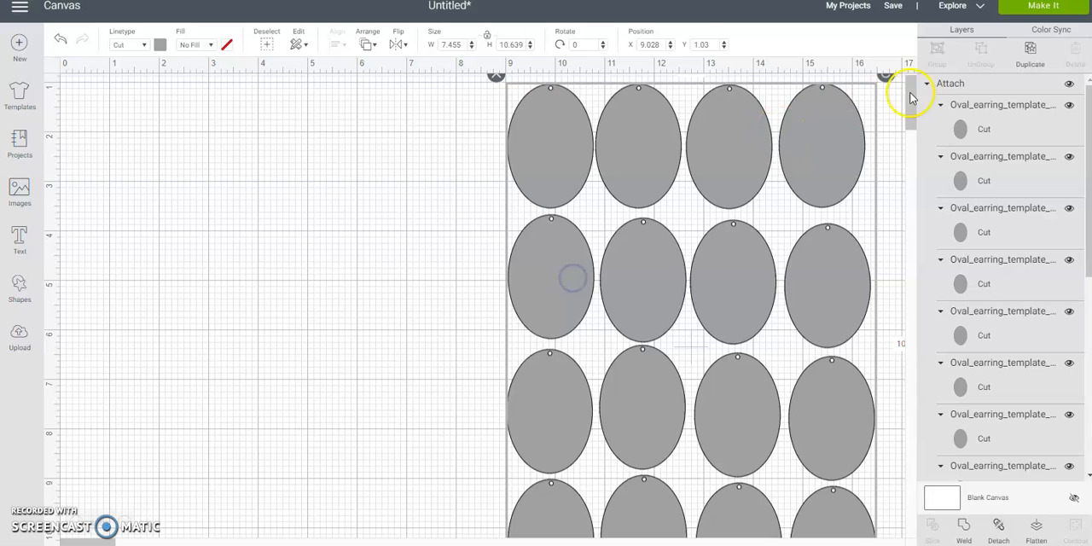
click(927, 85)
click(1071, 106)
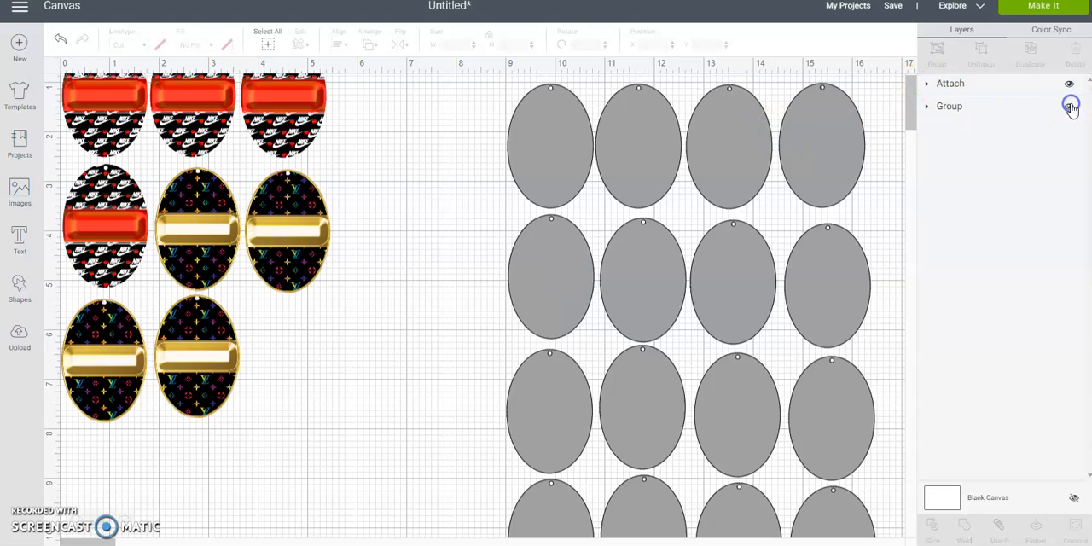
- Move the attached blank ovals down to about X 9.29, Y 6.11 and detach them into separate shapes
click(547, 148)
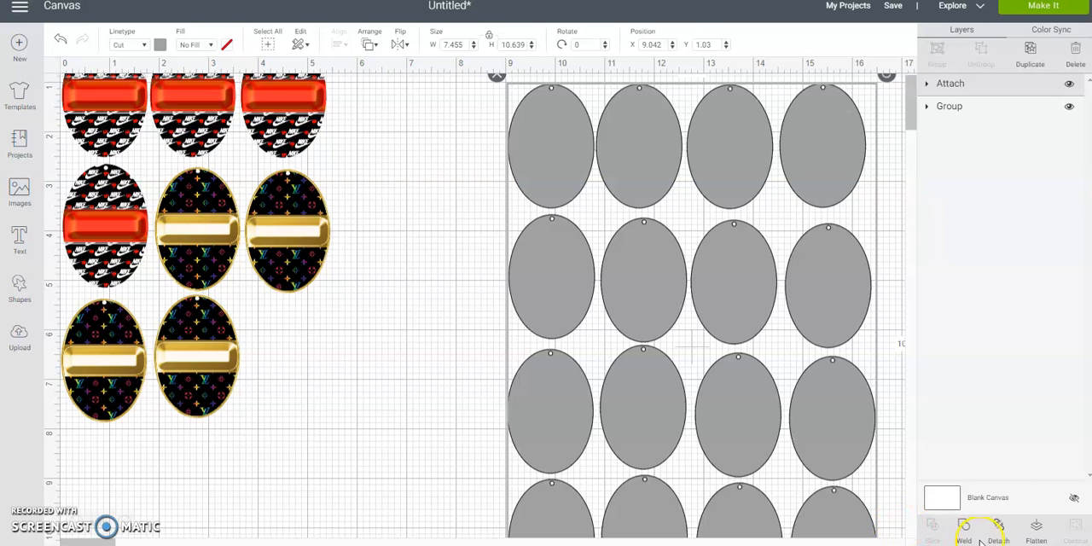
drag(773, 161, 781, 391)
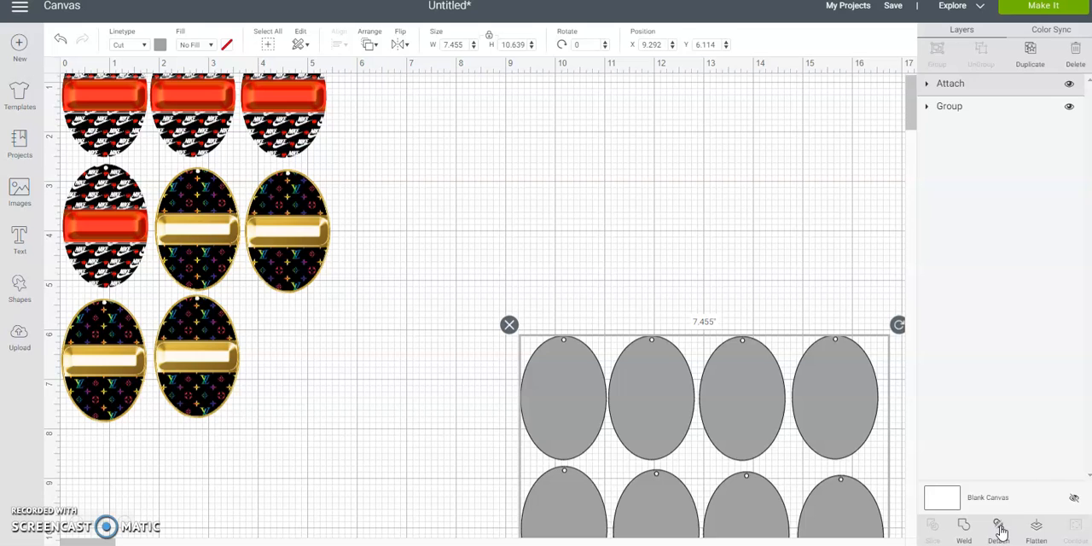
click(1000, 531)
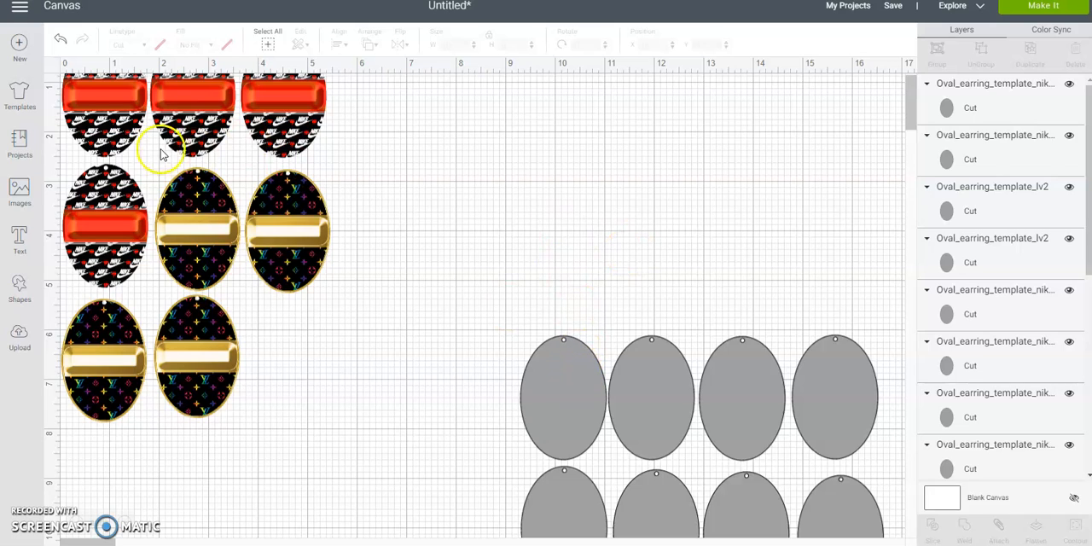
- Move the printed earring group to about X 0.53, Y 1.13 and ungroup it into separate ovals
drag(126, 113, 152, 168)
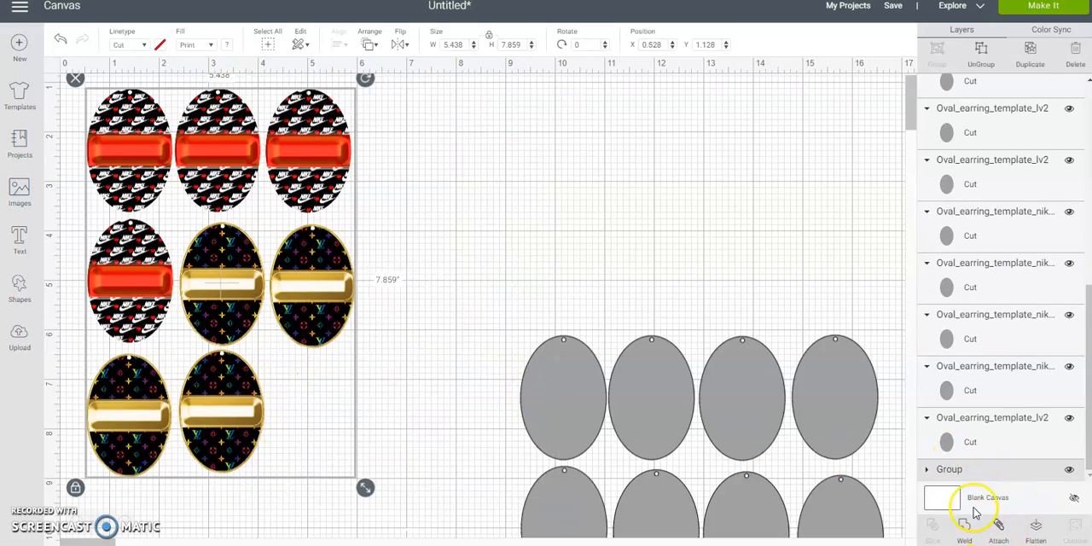
click(981, 53)
click(111, 75)
click(168, 145)
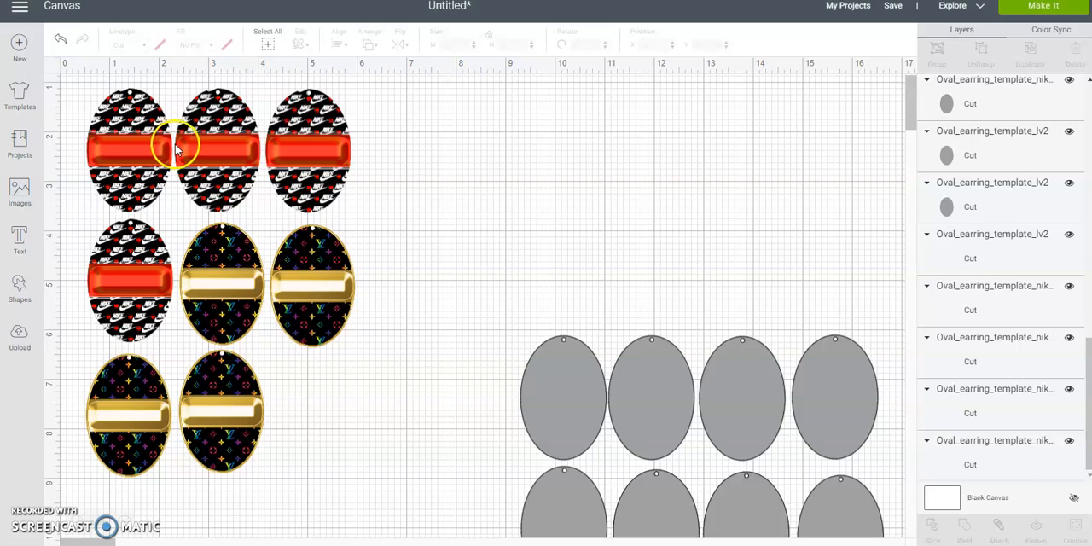
- Select the four black-and-gold printed ovals, group them, and hide the group
click(224, 271)
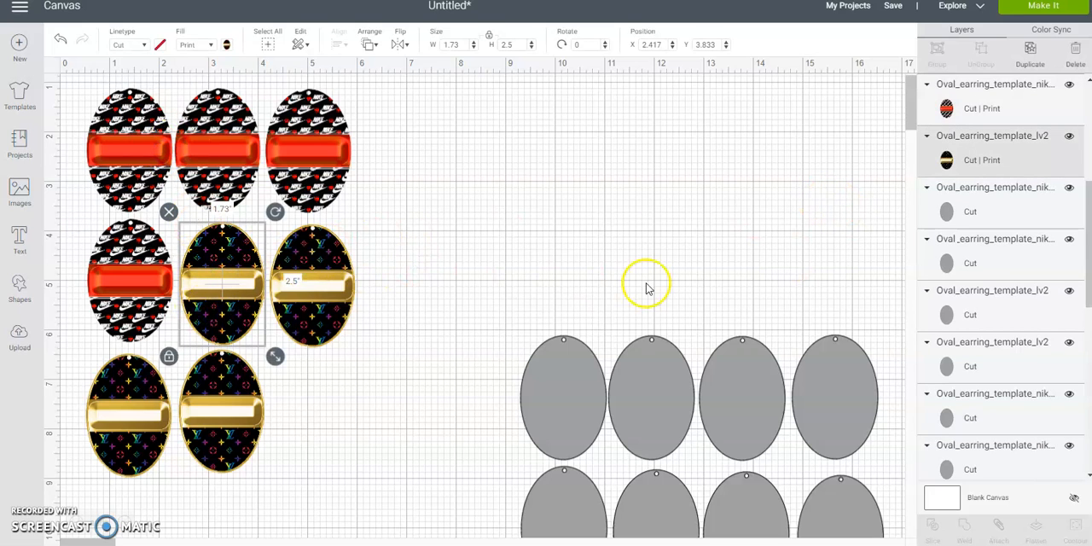
shift+click(278, 278)
shift+click(198, 429)
shift+click(130, 422)
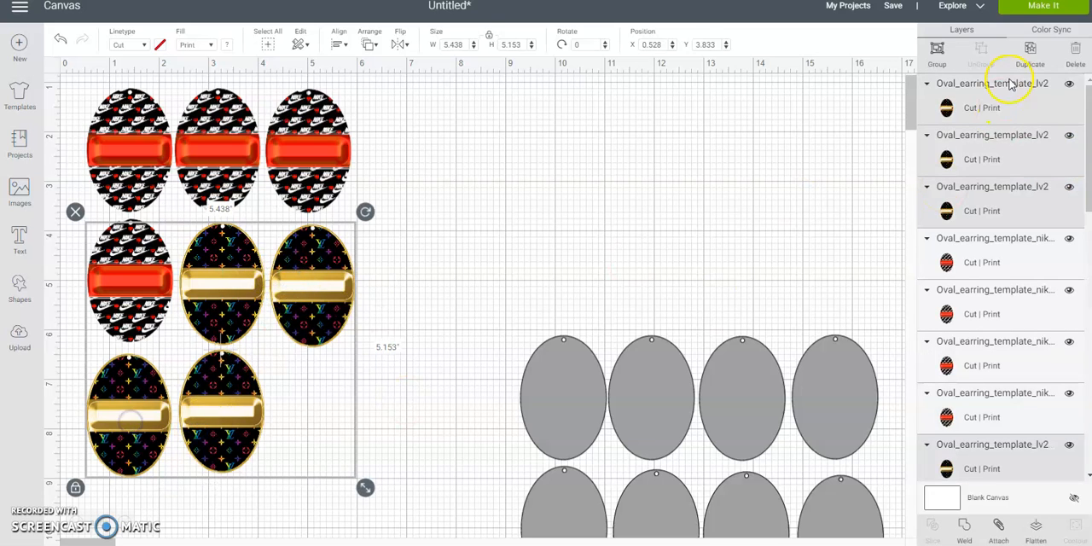
click(937, 49)
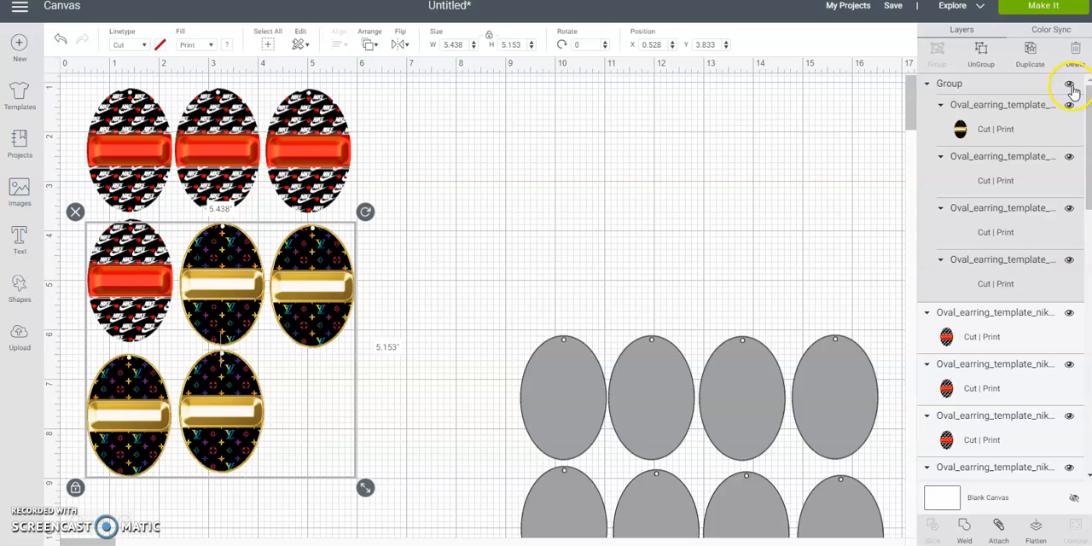
click(1069, 84)
- Move two red printed ovals together to about X 11.96, Y 1, and place the first row of blank ovals beneath the remaining printed pair
drag(122, 287, 404, 161)
drag(575, 147, 333, 183)
drag(401, 160, 708, 152)
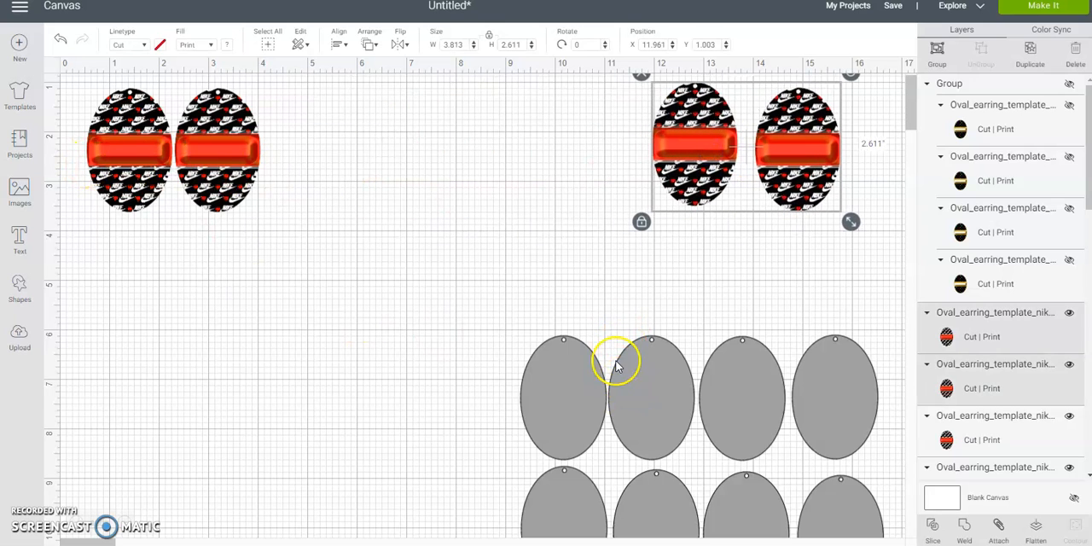
click(513, 333)
drag(526, 330, 415, 358)
- Move the next four blank ovals into a row beneath the separated printed pair, with the last two at about X 13.18, Y 4.18
click(578, 488)
drag(658, 444, 179, 489)
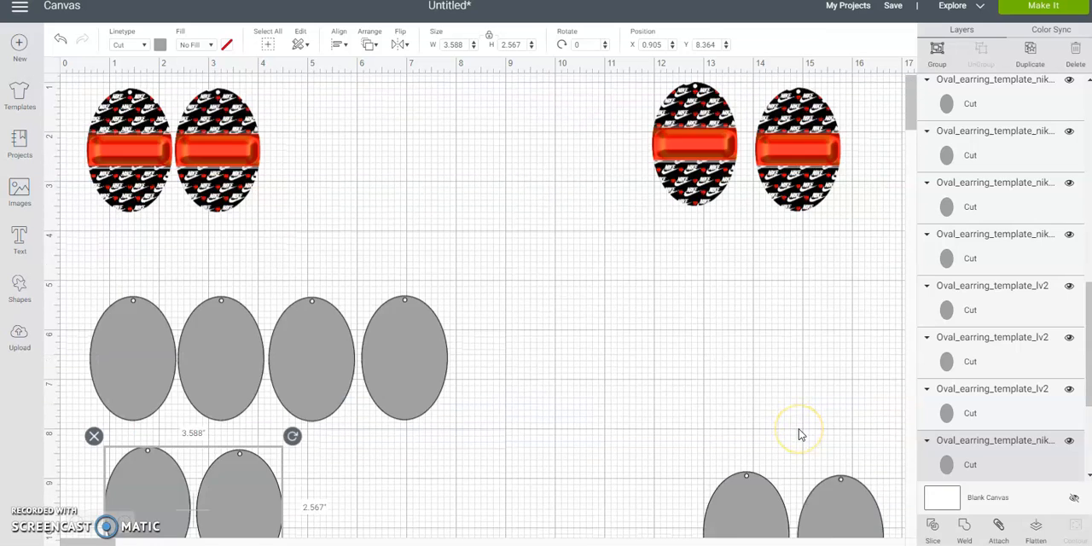
scroll(800, 435, down, 5)
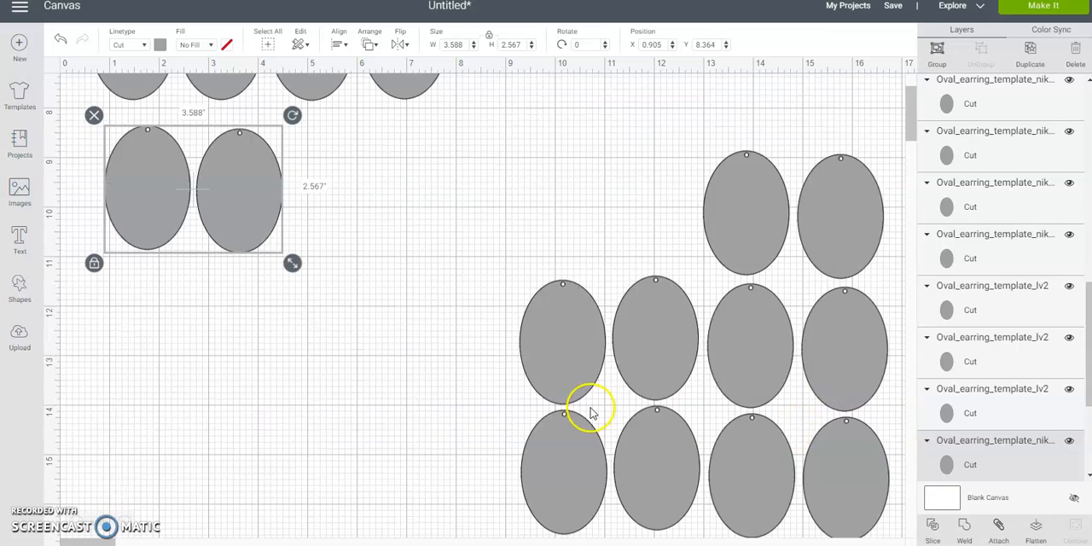
drag(227, 210, 646, 168)
scroll(653, 190, up, 5)
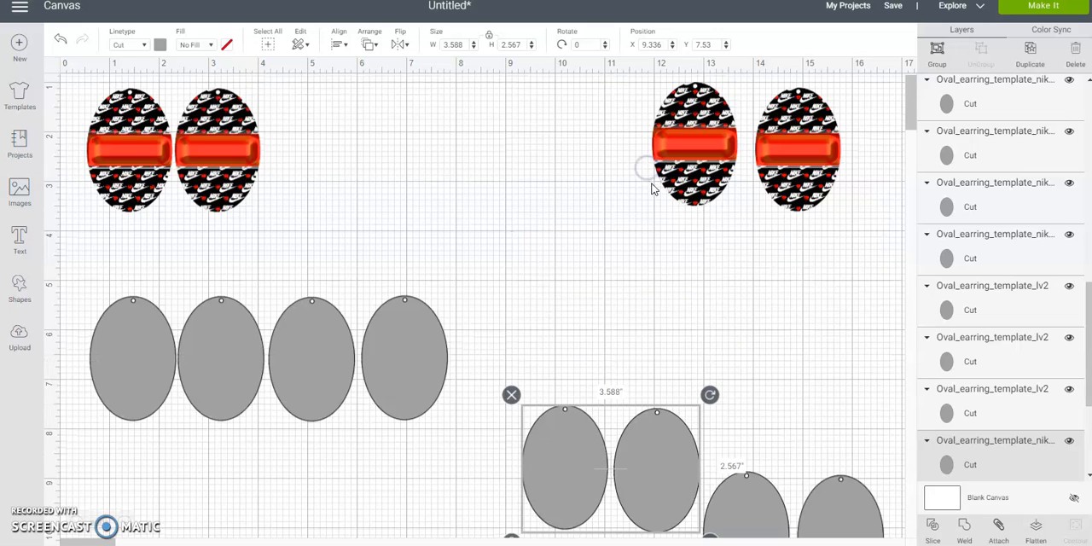
drag(687, 478, 683, 299)
click(839, 450)
drag(856, 451, 823, 272)
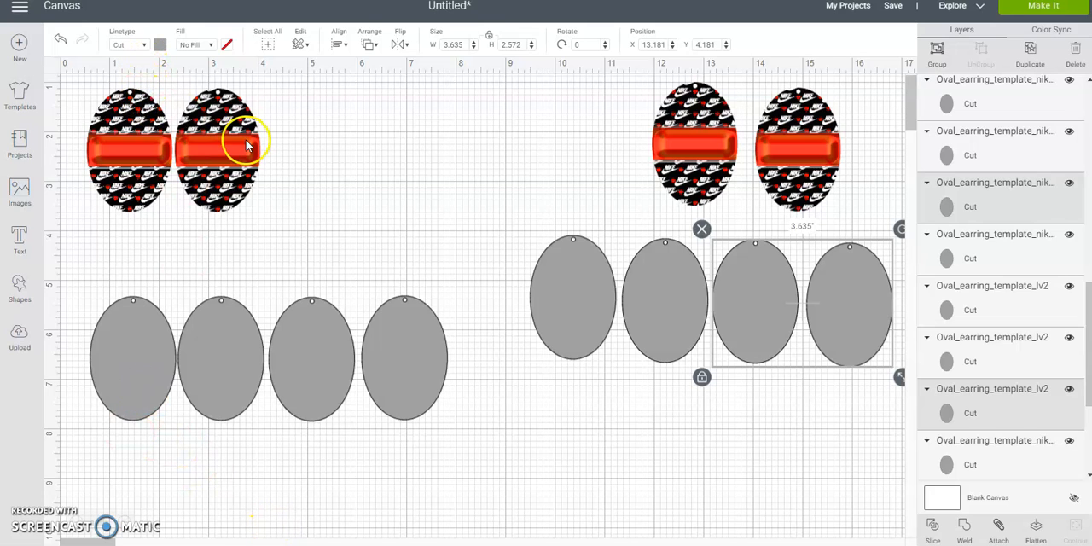
- Stack the first four blank ovals into two double layers, at about X 0.63, Y 5.34 and X 6.09, Y 5.28
click(242, 345)
drag(241, 344, 150, 346)
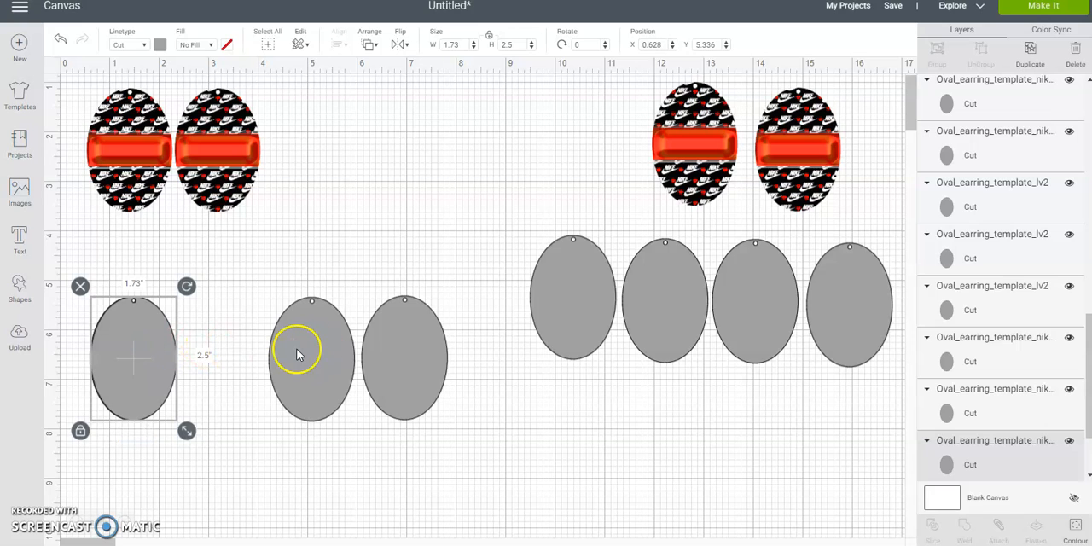
drag(297, 357, 388, 352)
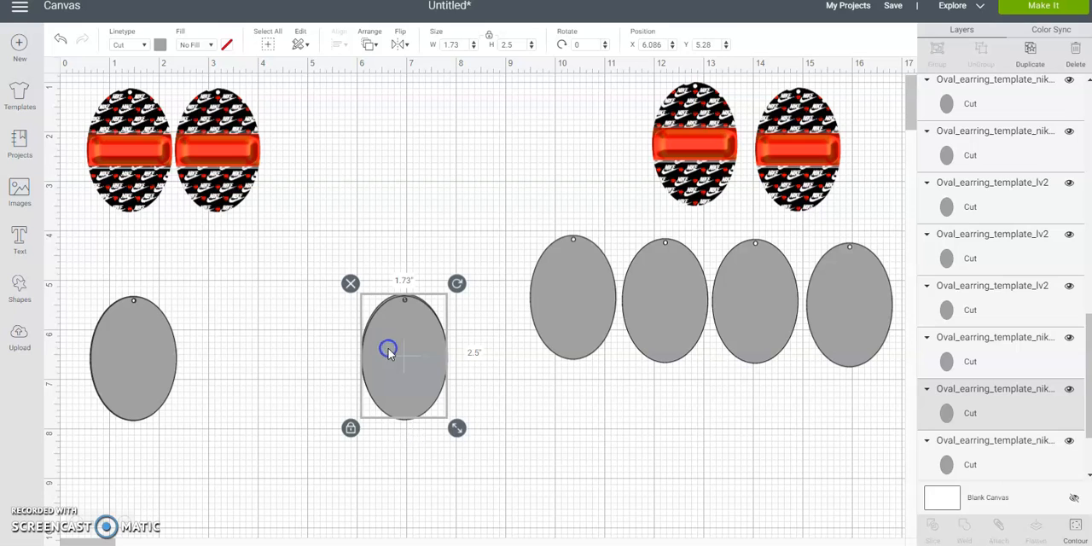
- Bring the first red printed oval to the front and place it on the first blank stack at about X 0.6, Y 5.31
click(102, 119)
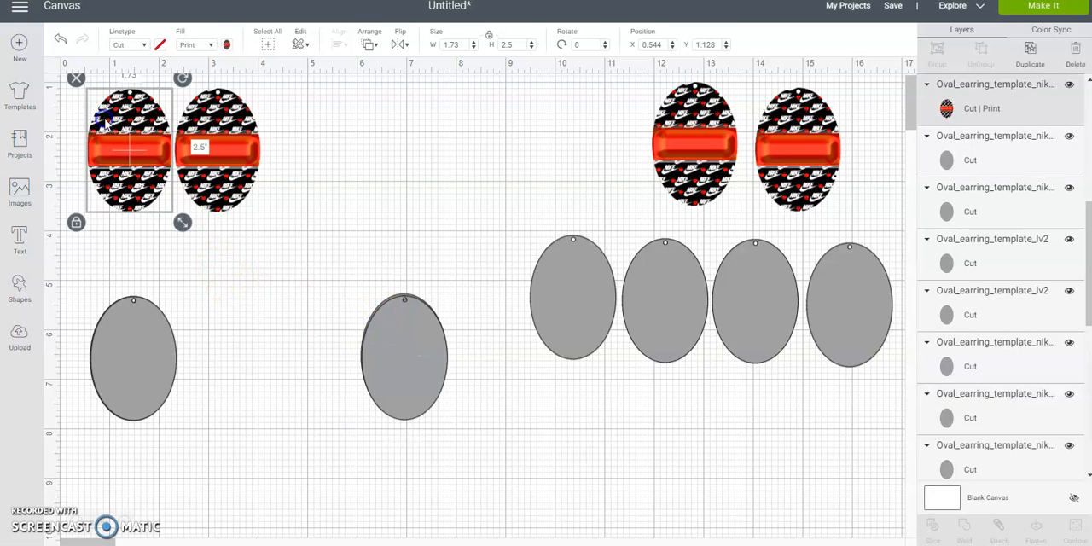
click(405, 44)
click(373, 46)
click(373, 46)
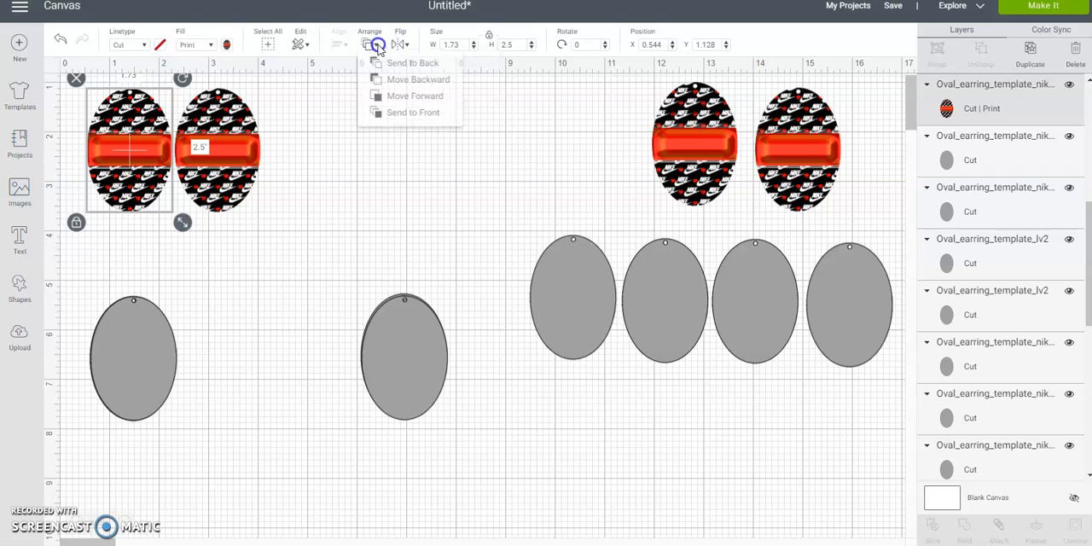
click(416, 118)
drag(129, 143, 130, 343)
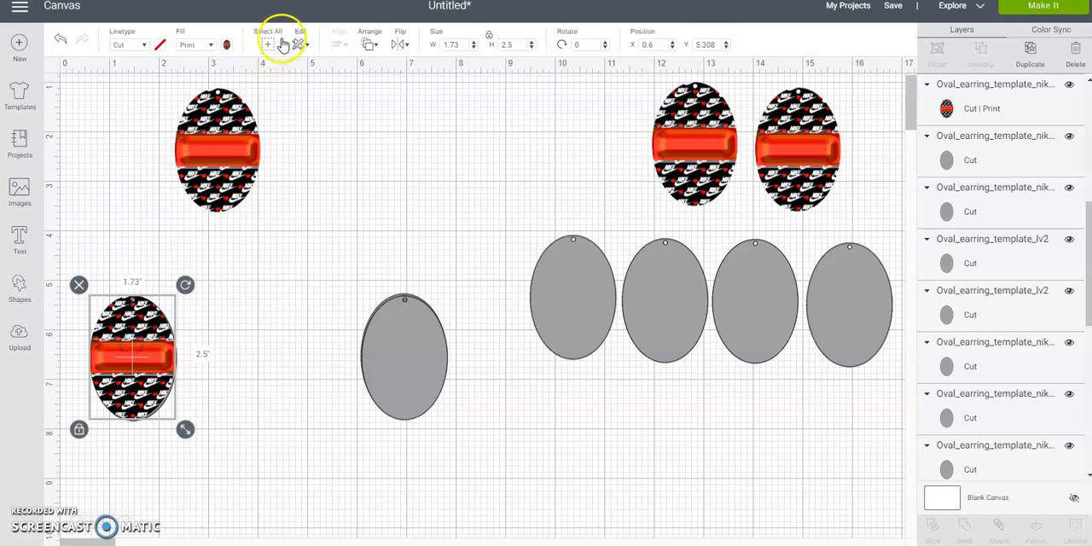
- Bring the second red printed oval to the front and place it over the other blank stack
click(219, 110)
click(368, 44)
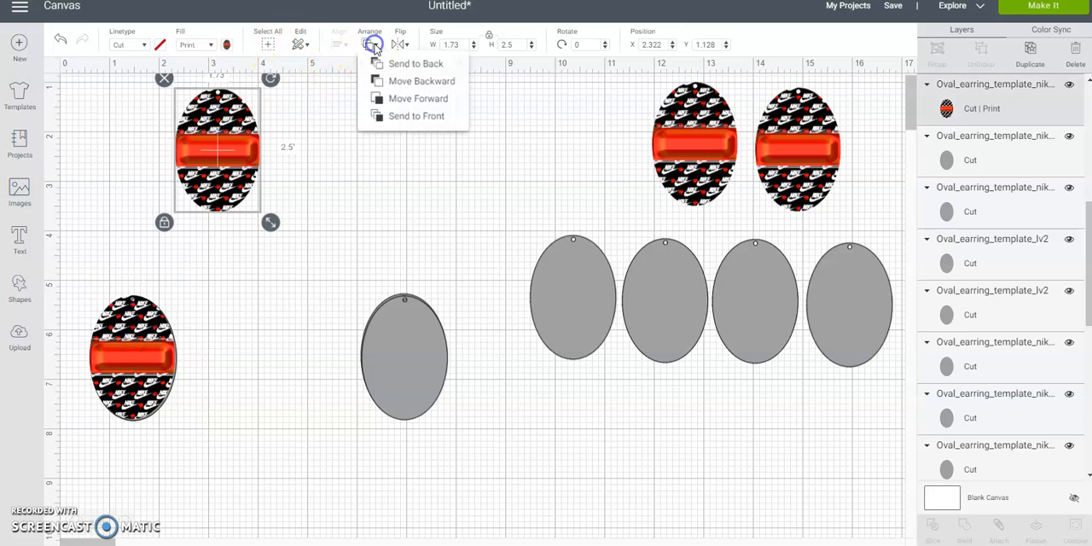
click(397, 118)
drag(224, 129, 413, 341)
- Move both layered earring stacks up side by side near Y 1.6, with the second at about X 2.74
click(138, 238)
drag(114, 248, 446, 408)
drag(419, 370, 250, 172)
click(451, 117)
click(317, 178)
click(250, 175)
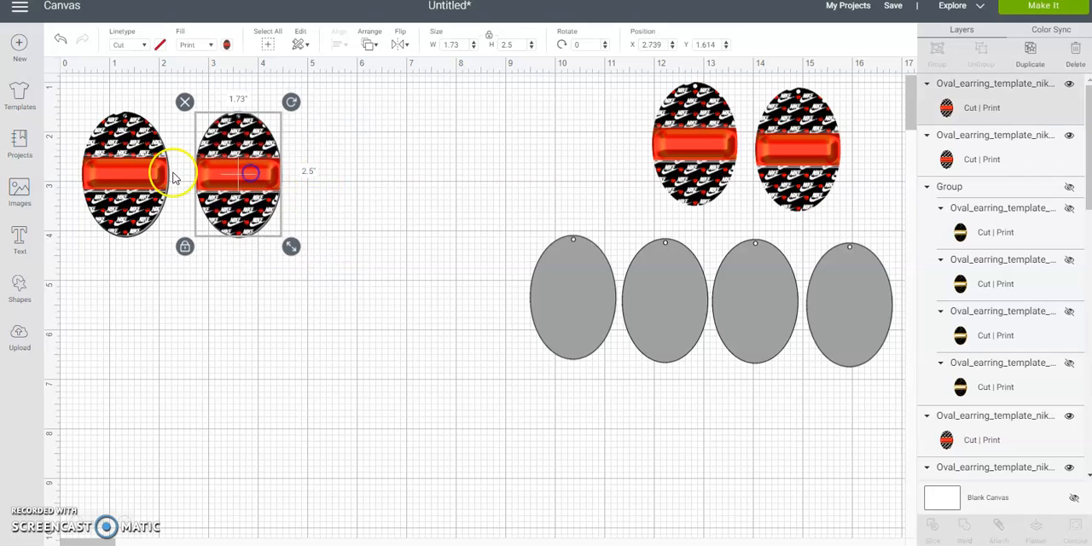
click(364, 126)
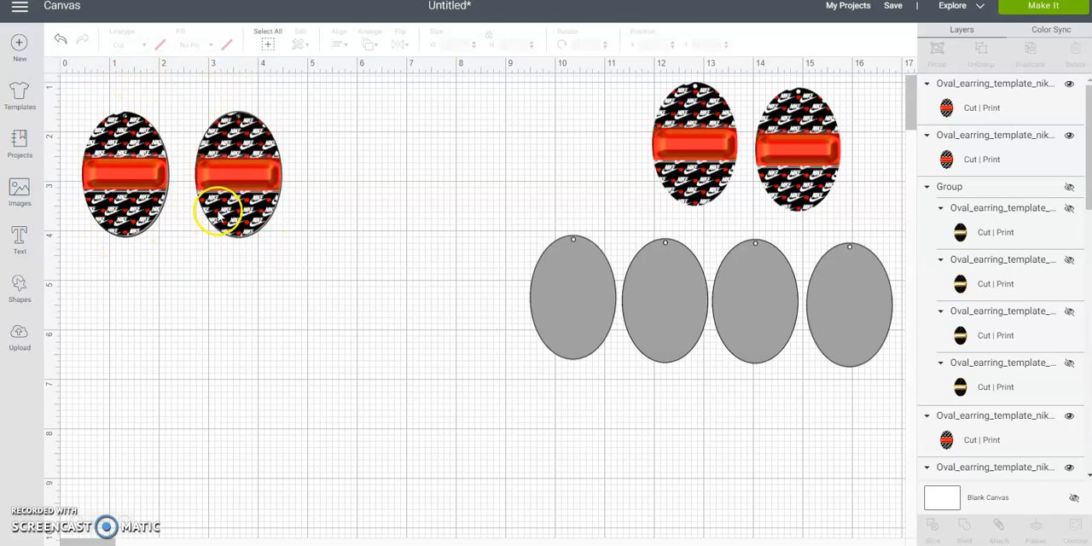
- Stack the other four blank ovals into two double layers, the second at about X 13.27, Y 4.16
click(560, 293)
drag(560, 305, 648, 301)
drag(850, 295, 760, 291)
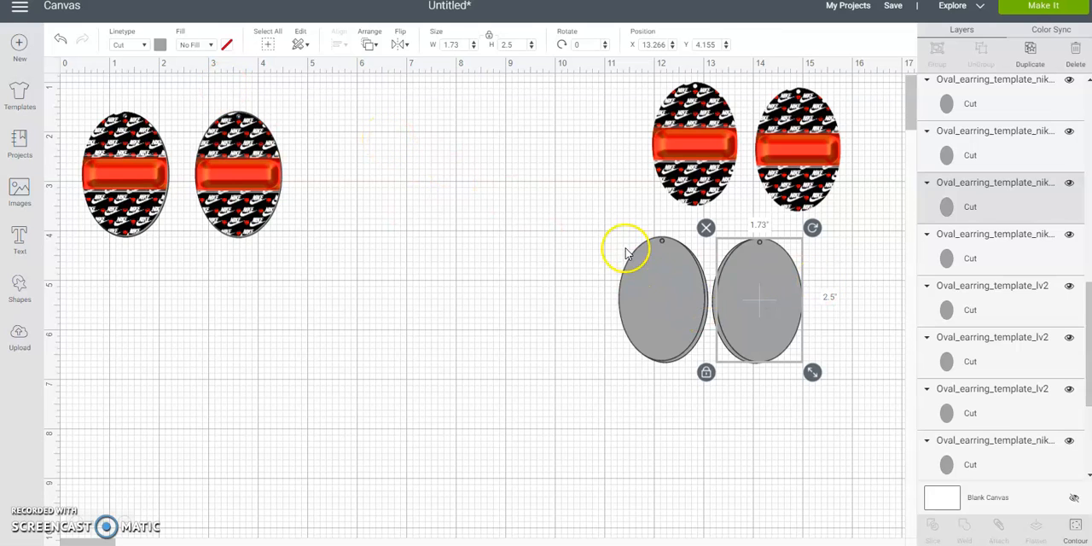
- Bring the third red printed oval to the front and place it on the third blank stack at about X 11.32, Y 4.07
click(676, 132)
click(378, 44)
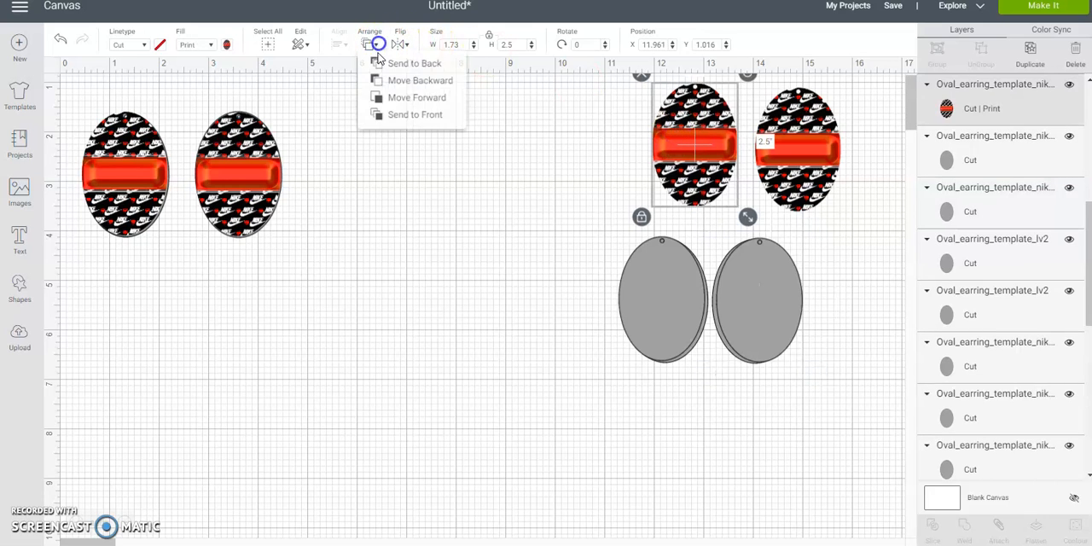
click(410, 114)
drag(696, 129, 664, 283)
click(378, 43)
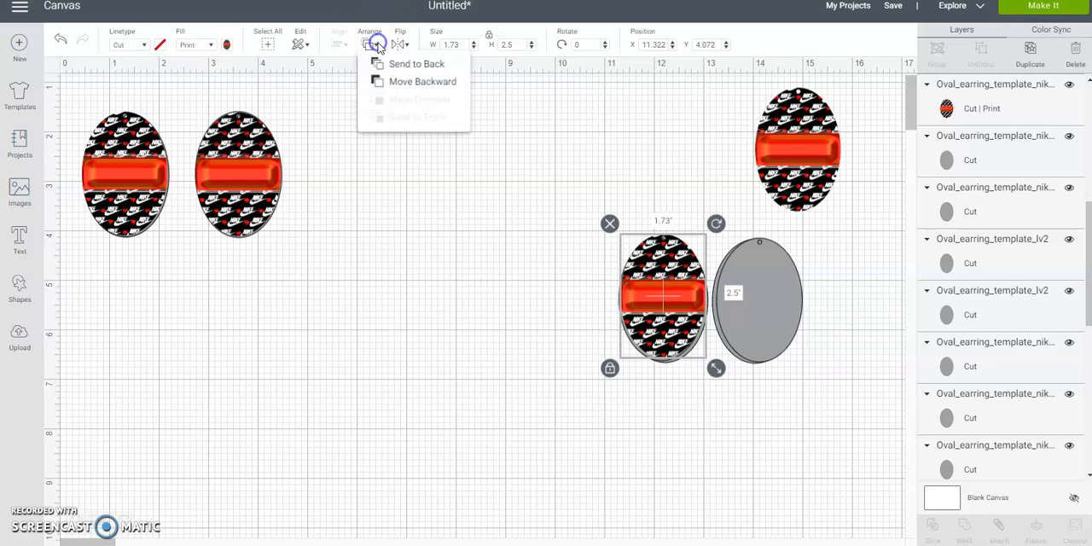
- Bring the last red printed oval to the front and place it on the fourth blank stack at about X 13.29, Y 4.13
click(757, 124)
click(775, 131)
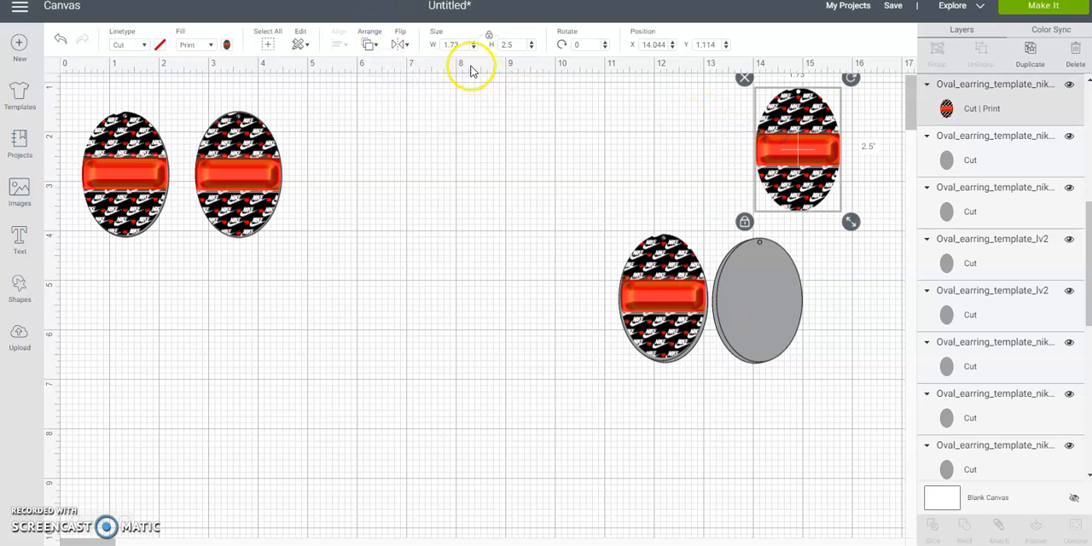
click(369, 44)
click(401, 118)
drag(823, 126, 786, 275)
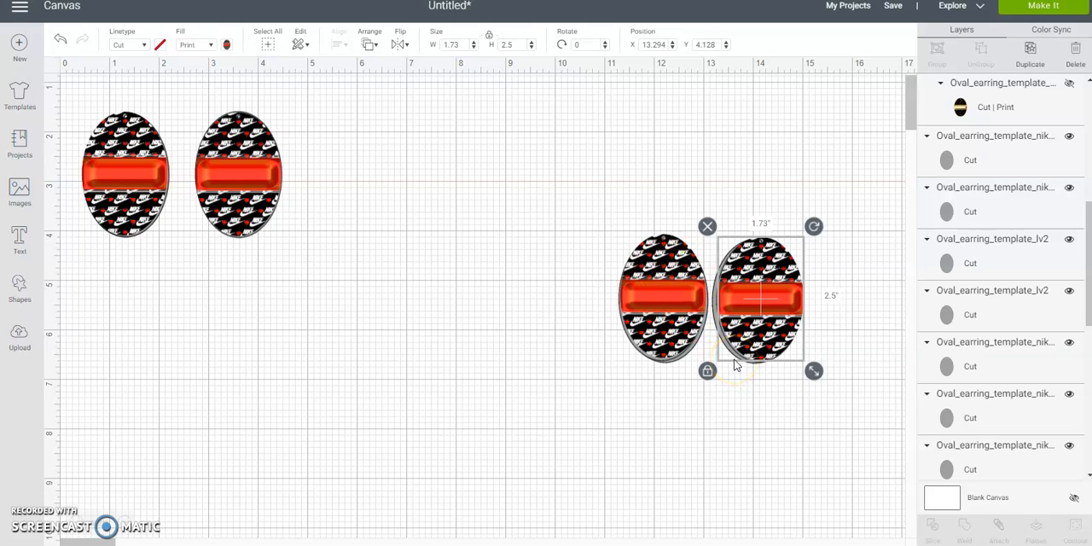
- Select the two newly layered stacks and move them into the same row beside the first two stacks
drag(578, 186, 818, 350)
drag(766, 300, 466, 171)
click(554, 221)
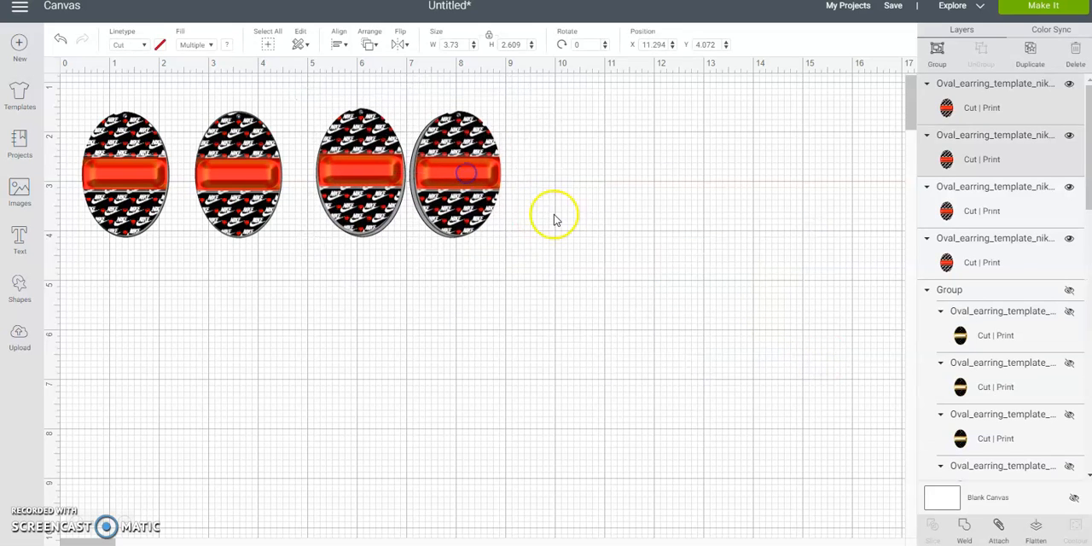
- Pull the printed ovals off the second and fourth stacks and place them at about X 7.49 and X 9.78, both at Y 5.02
click(447, 168)
drag(461, 173, 644, 233)
drag(256, 194, 488, 355)
drag(645, 261, 590, 369)
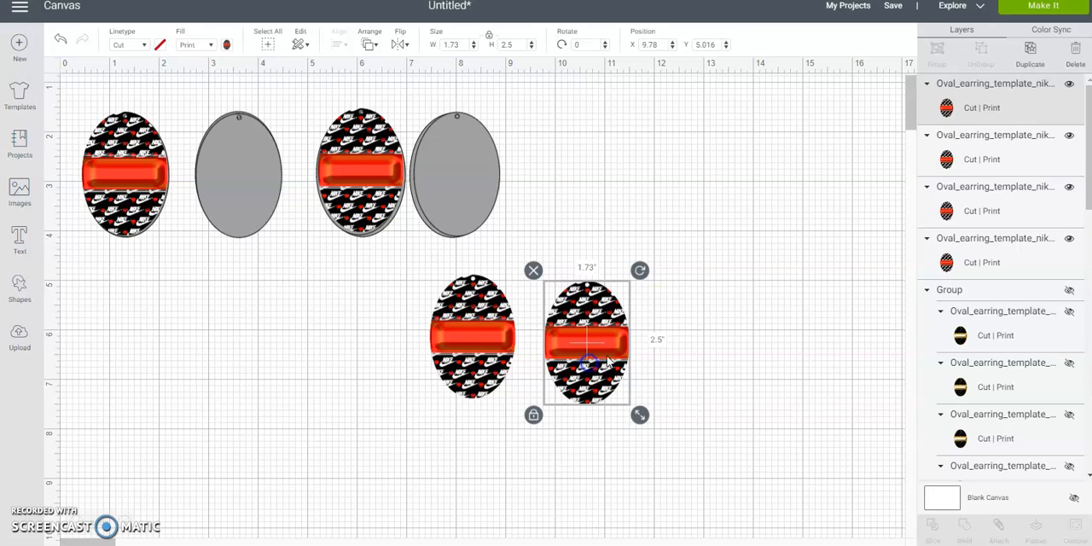
click(445, 350)
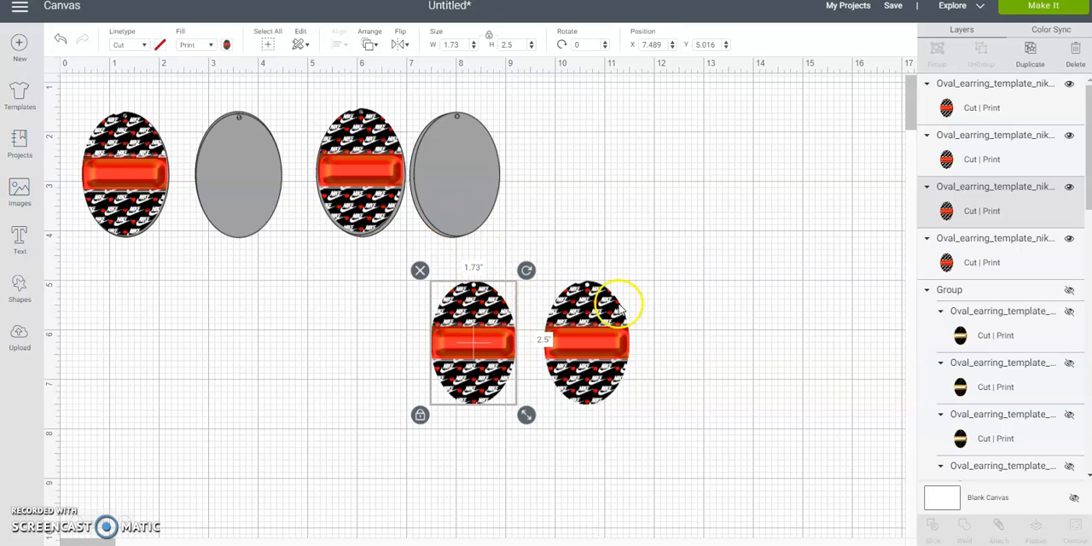
click(588, 324)
click(475, 174)
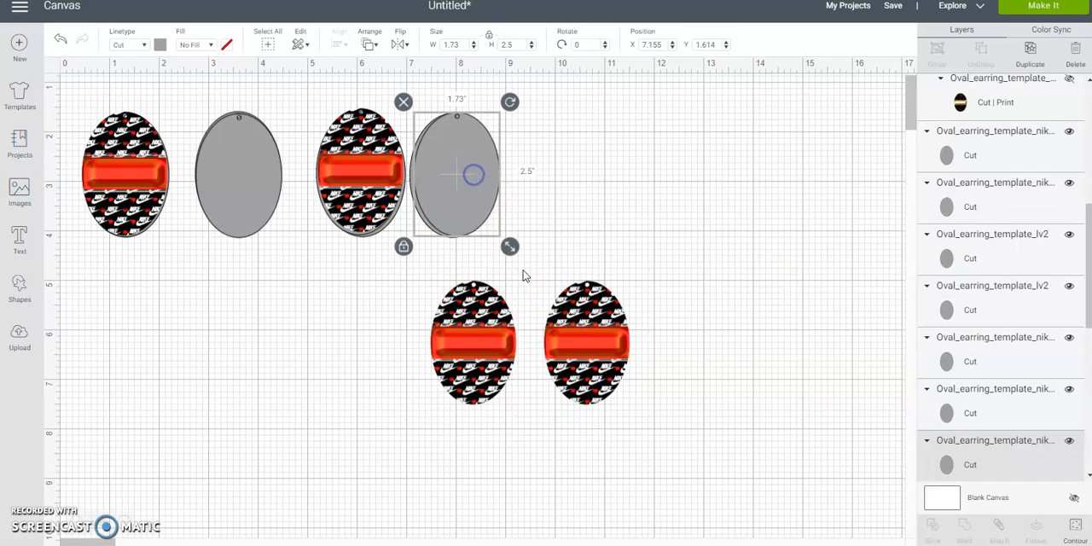
- Select the two separated printed ovals and change their fill from Print to No Fill
click(348, 361)
drag(379, 340, 650, 380)
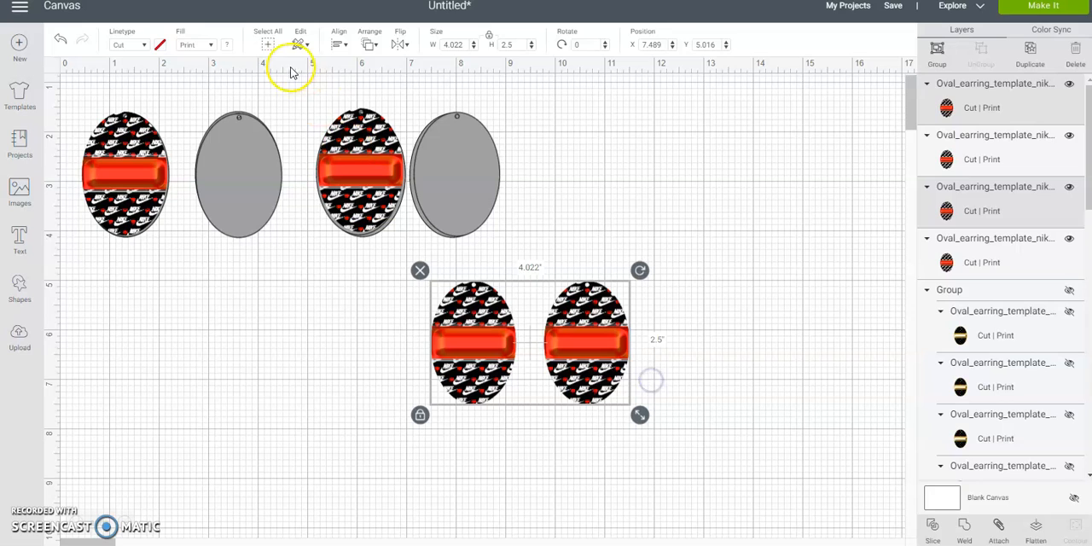
click(205, 45)
click(209, 67)
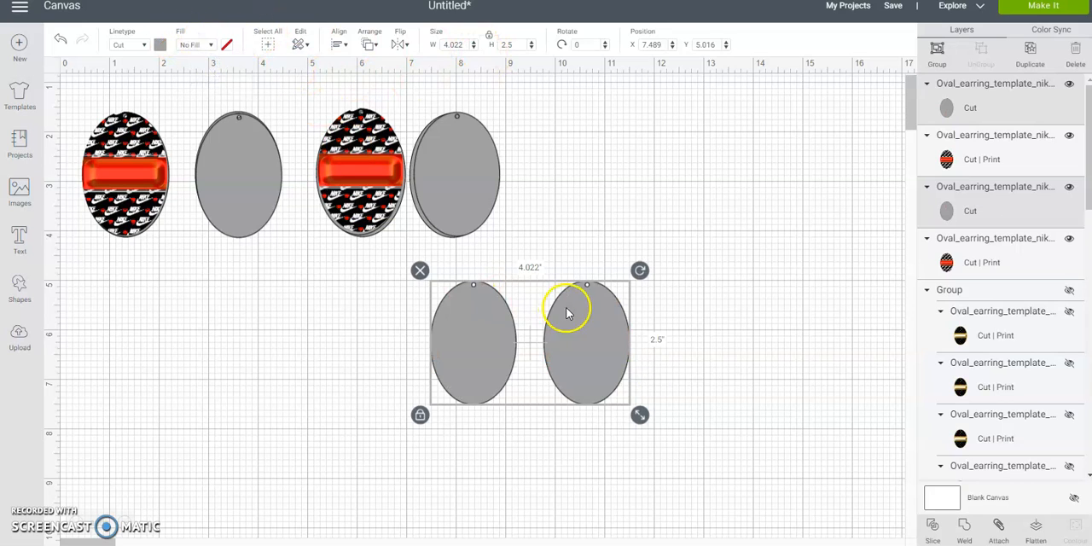
- Move the two cut-only ovals to about X 10.32, Y 2.06 and set their material color to red
drag(591, 324, 730, 178)
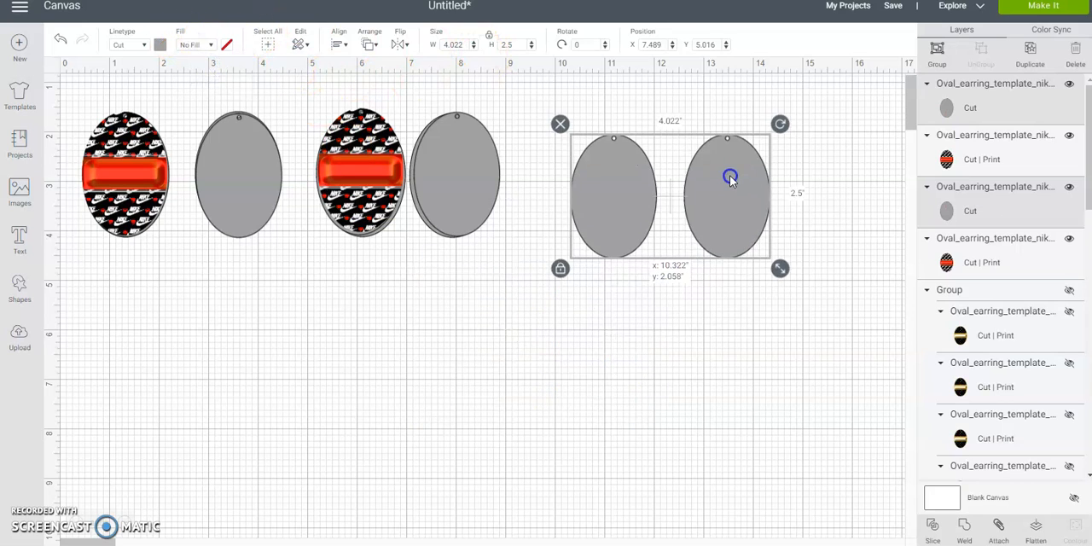
click(160, 44)
click(174, 145)
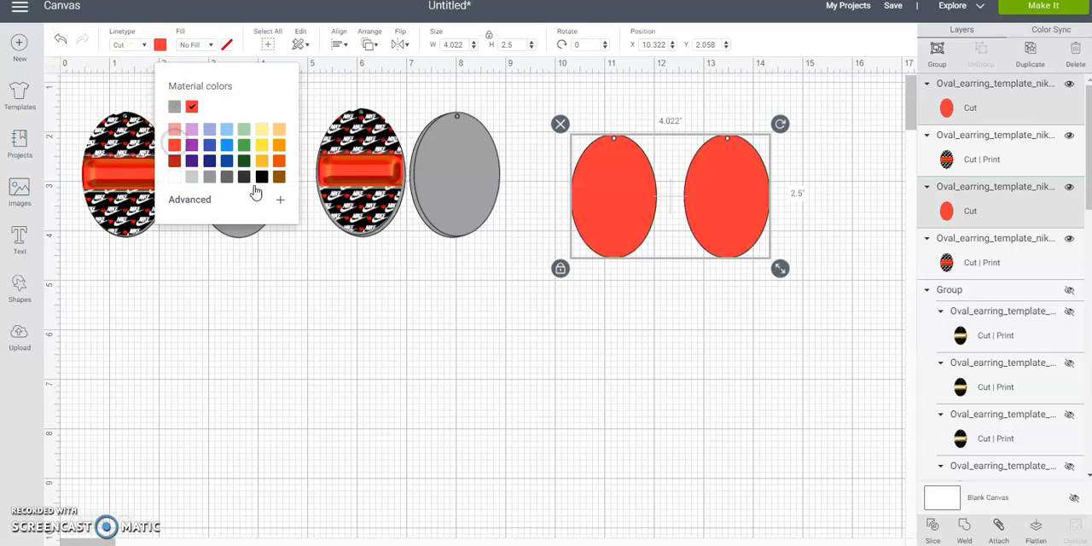
click(500, 156)
- Group and hide the four stacked earrings, and move the two red cut-only ovals to about X 0.17, Y 1.04
drag(543, 97, 127, 228)
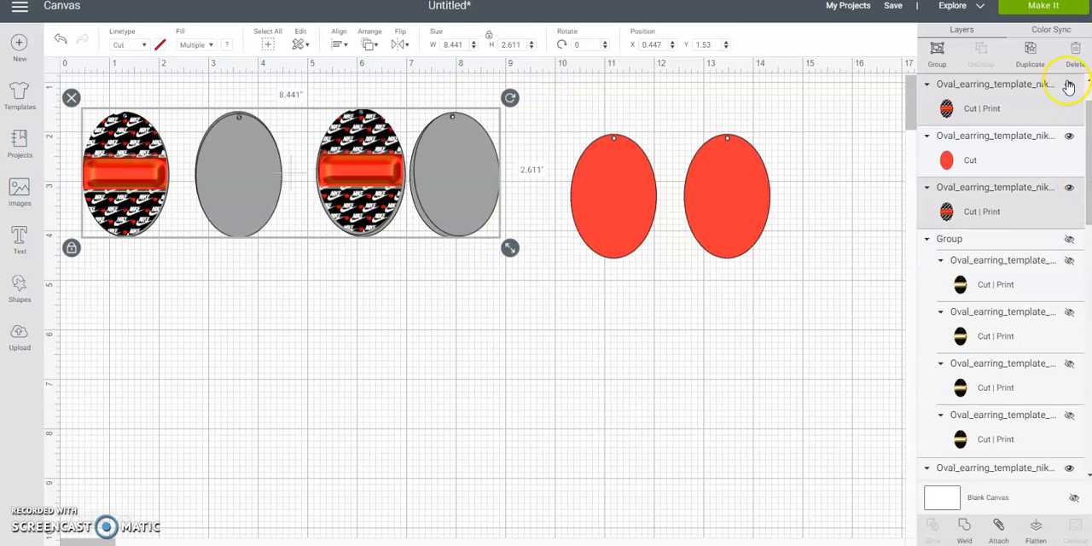
click(937, 53)
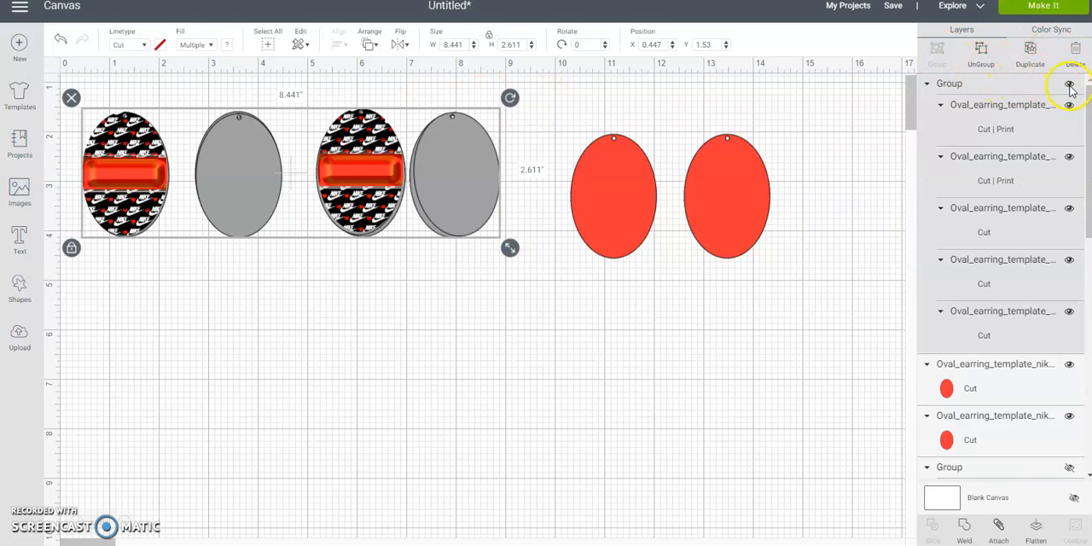
click(927, 84)
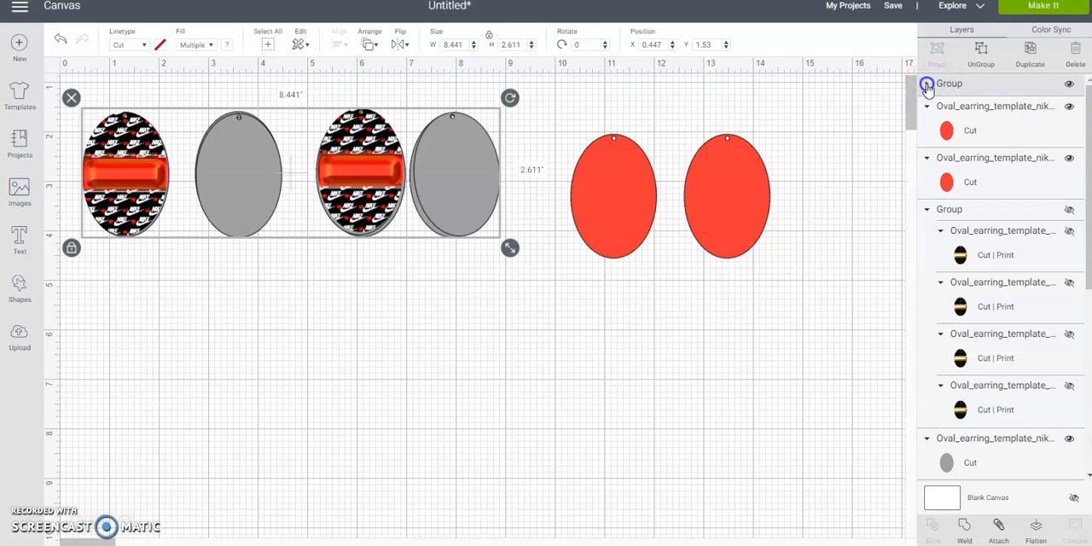
click(1070, 86)
drag(567, 109, 243, 147)
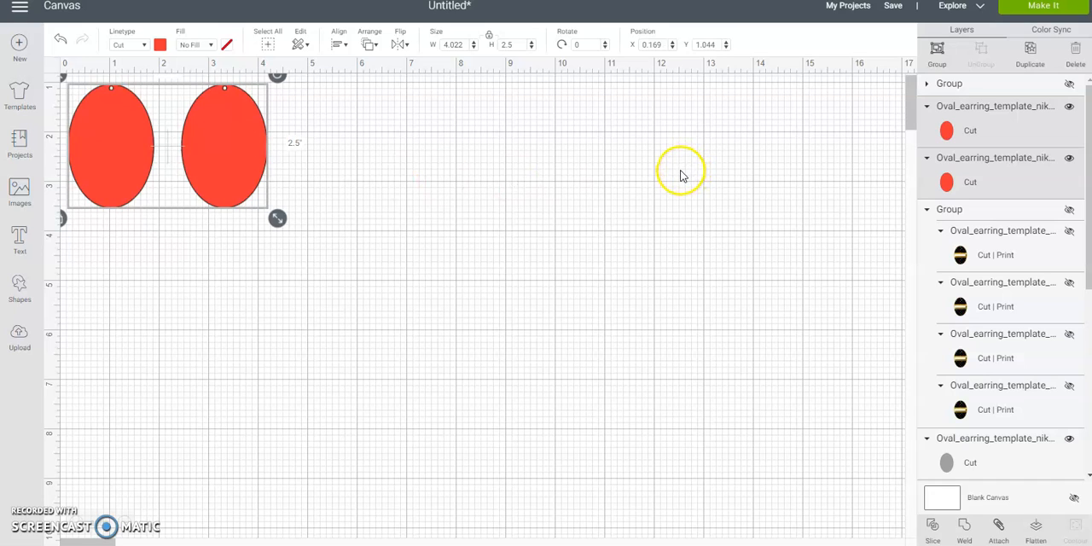